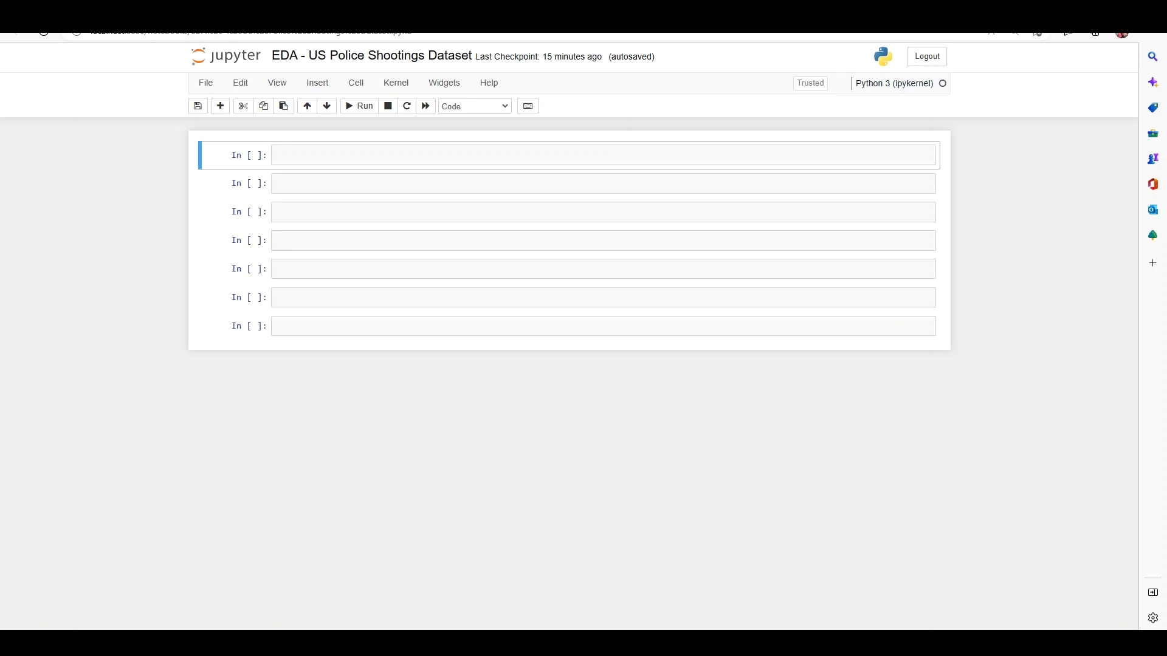
- Switch to the ShareGPT conversation and select the whole Python code block for basic exploration of the police shootings dataset
mouse_move(281, 643)
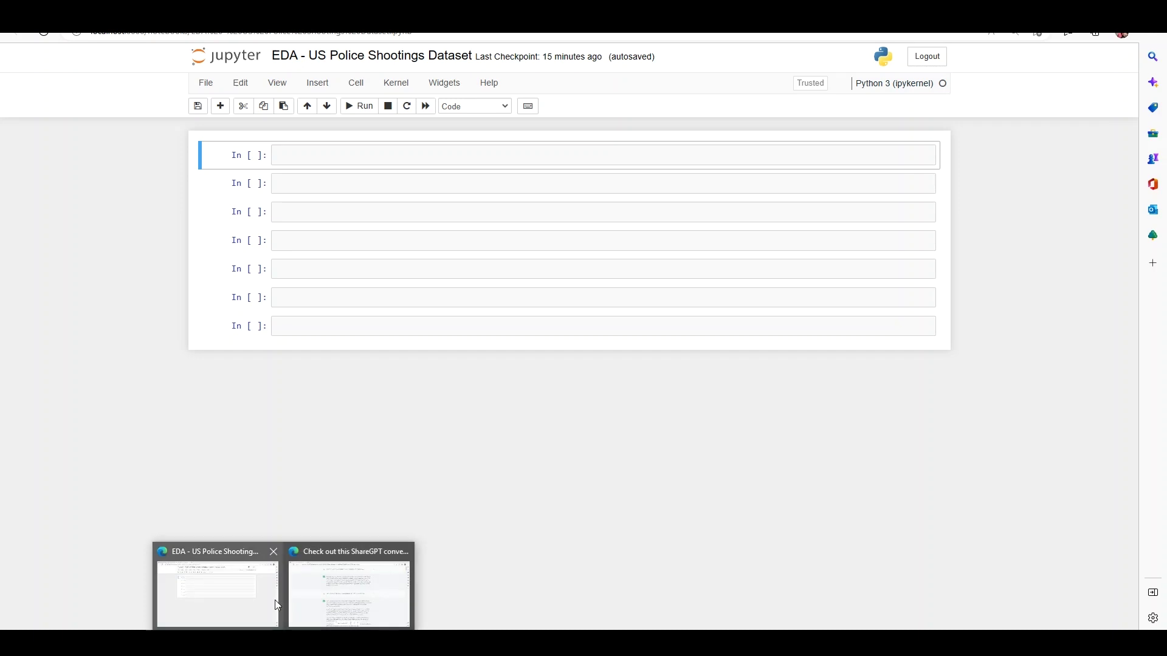
click(349, 589)
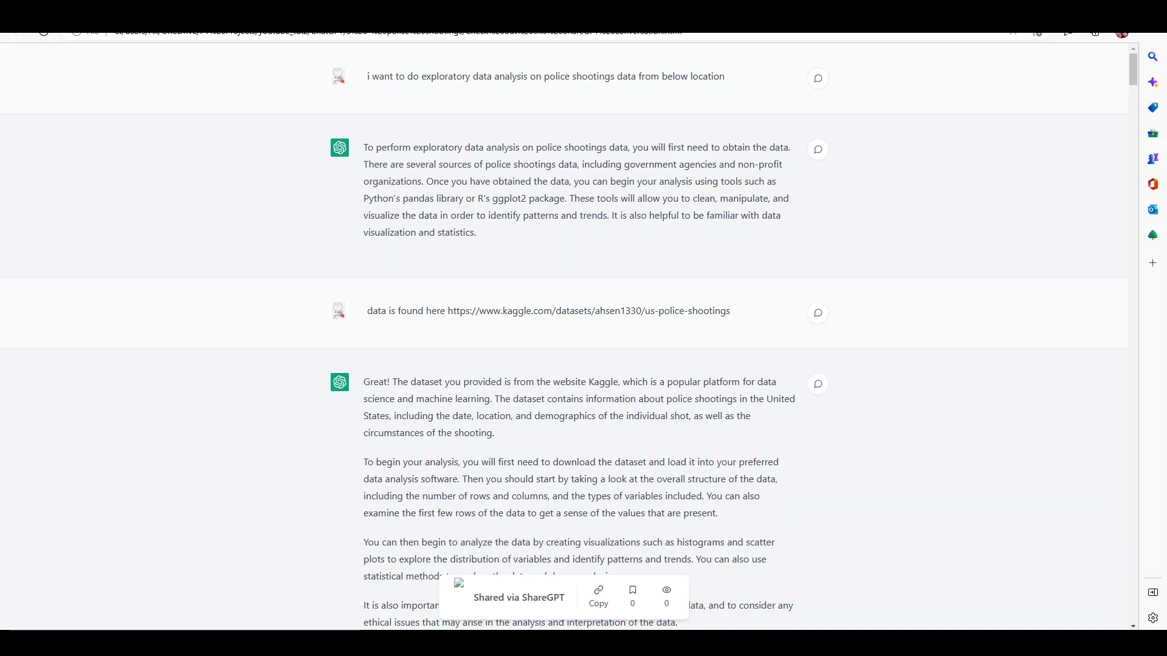
scroll(623, 363, down, 3)
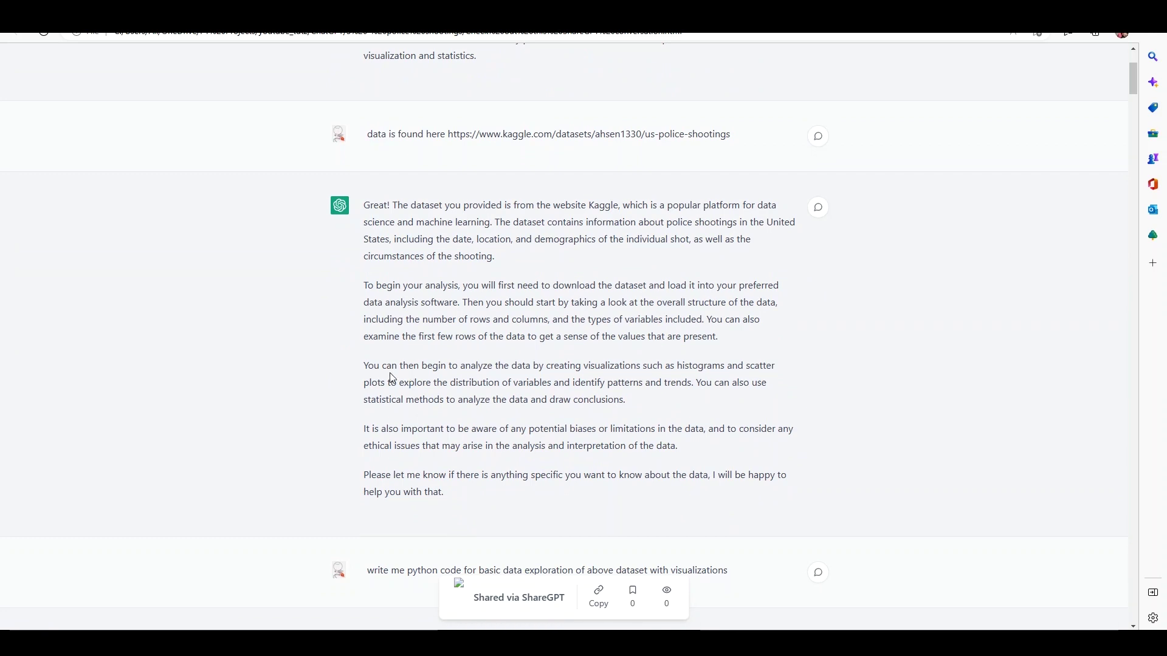
scroll(682, 356, down, 7)
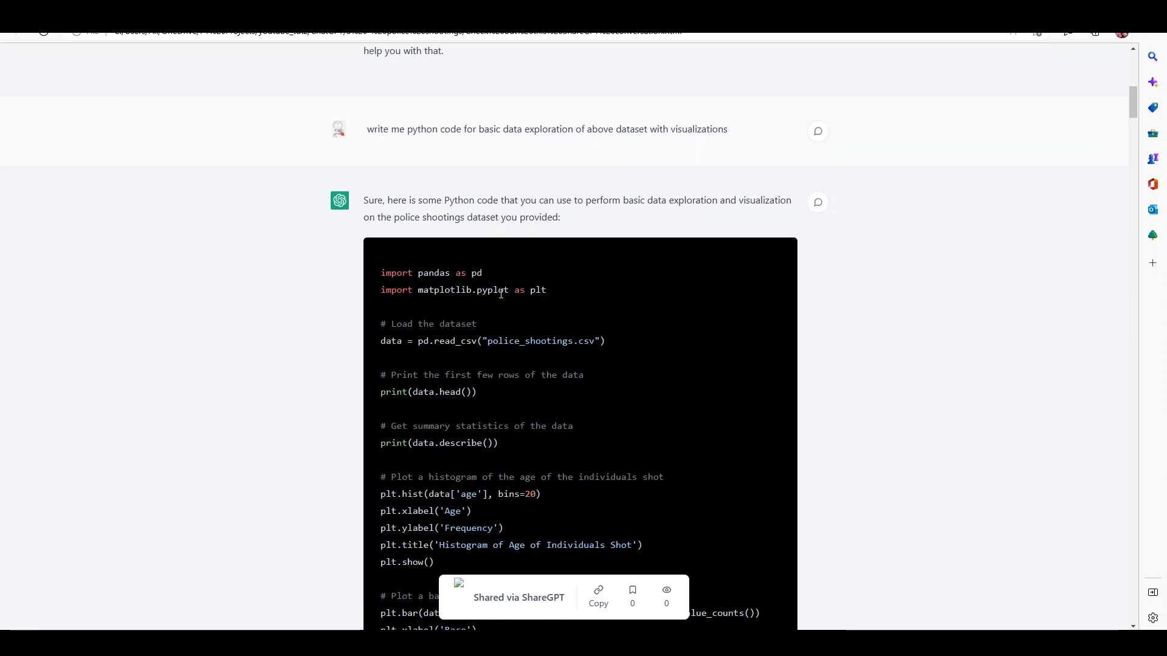
scroll(527, 324, down, 2)
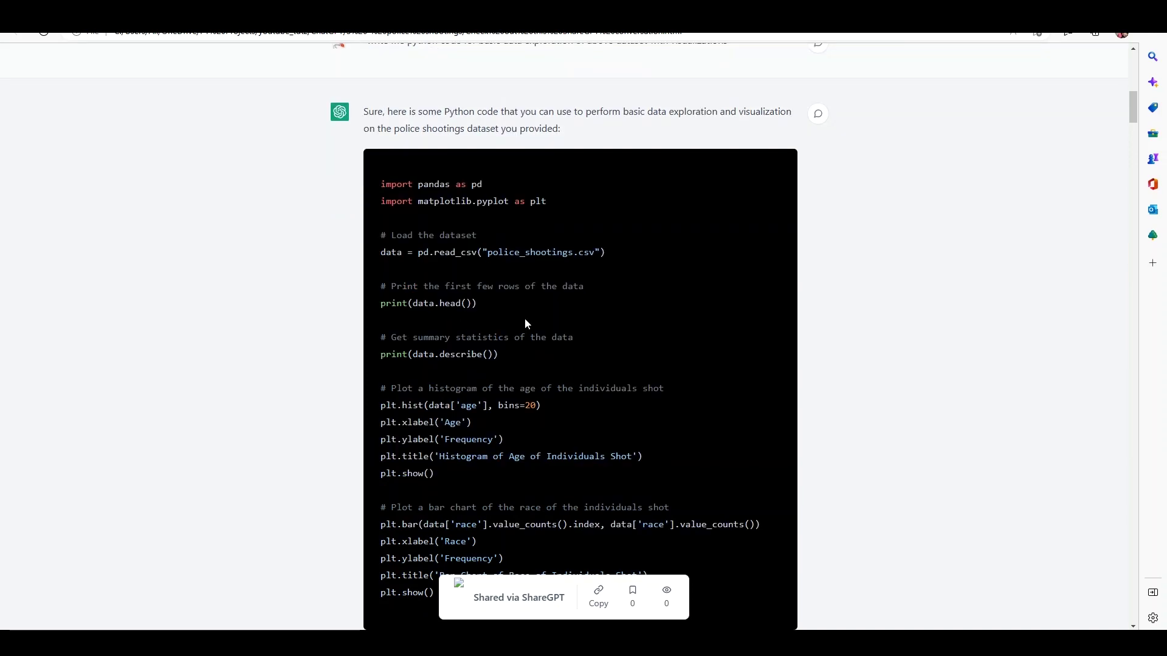
triple_click(524, 319)
scroll(757, 396, down, 2)
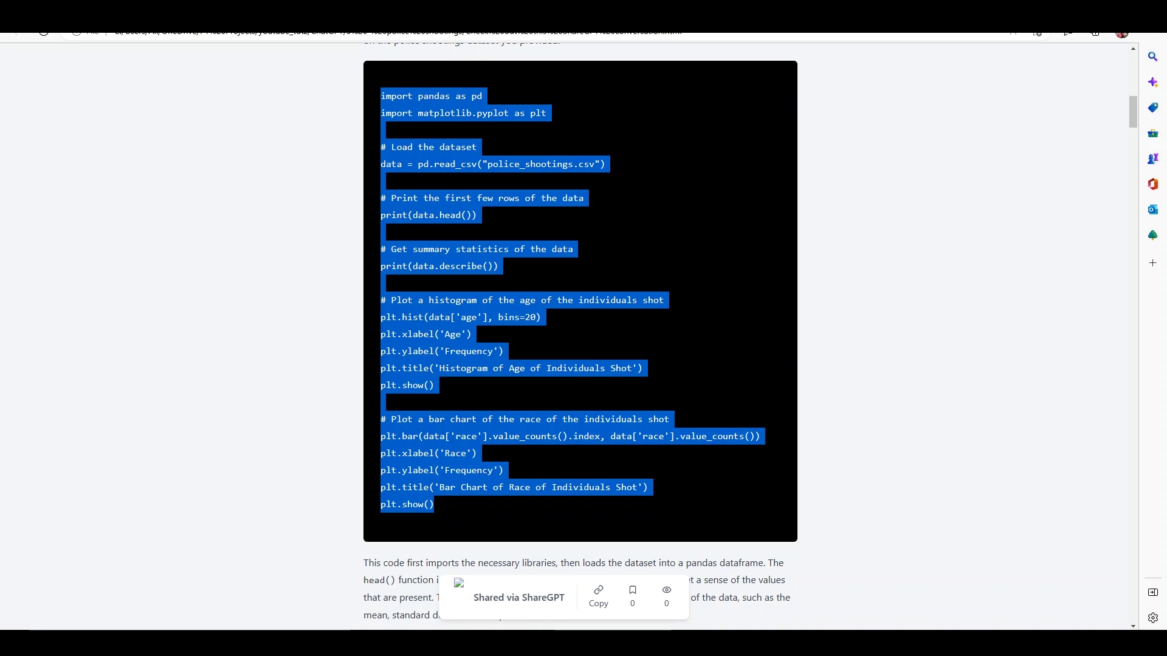
- Bring the code into the notebook as separate load, statistics, histogram and bar chart cells, removing the print wrappers from data.head() and data.describe()
click(219, 594)
key(Left)
key(Left)
key(Left)
key(Left)
key(shift+Home)
key(BackSpace)
click(394, 274)
key(BackSpace)
key(ctrl+Left)
key(ctrl+Left)
key(shift+Home)
key(BackSpace)
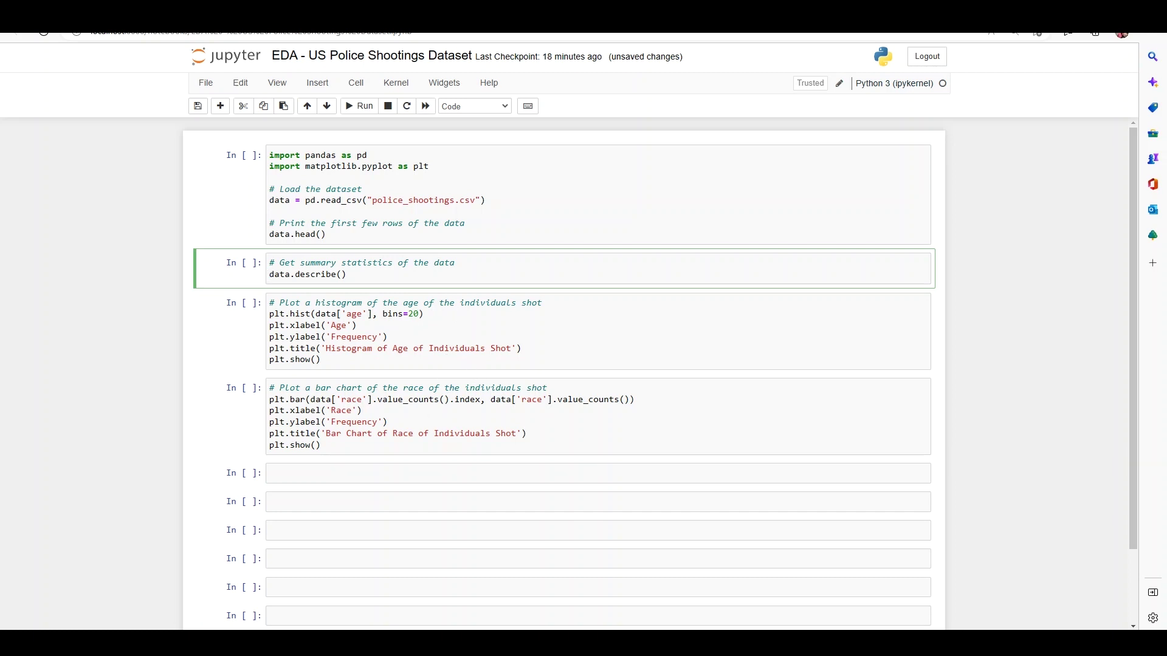
- Define loc_file below the imports in the first cell as the raw GitHub URL of shootings.csv
click(486, 200)
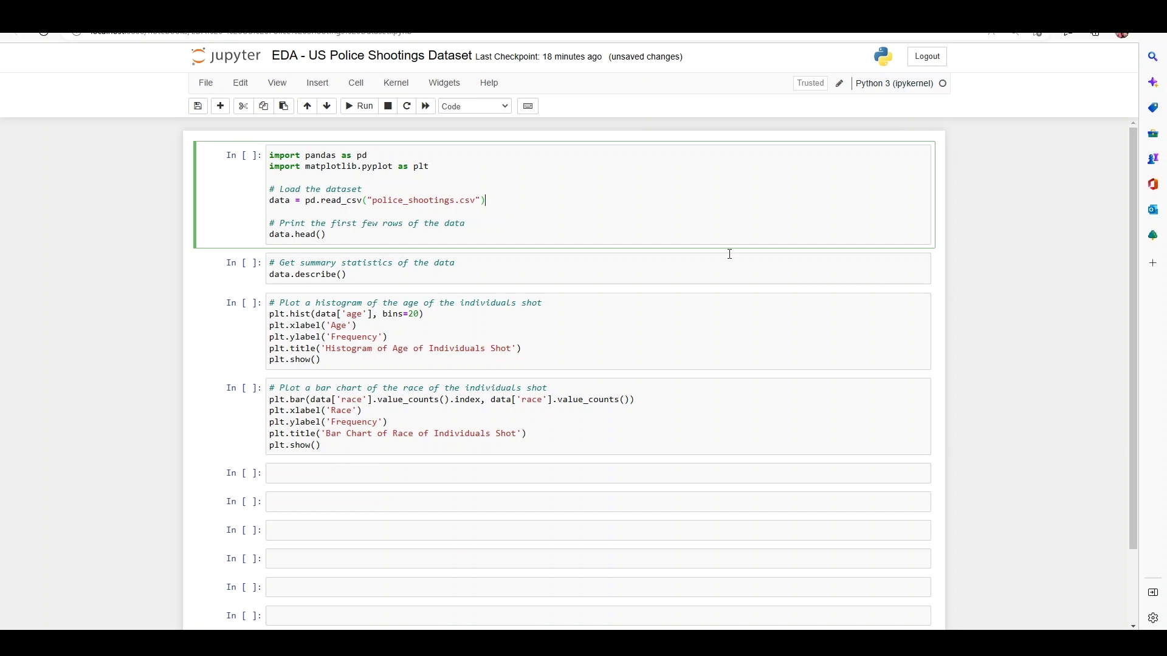
click(510, 180)
key(Return)
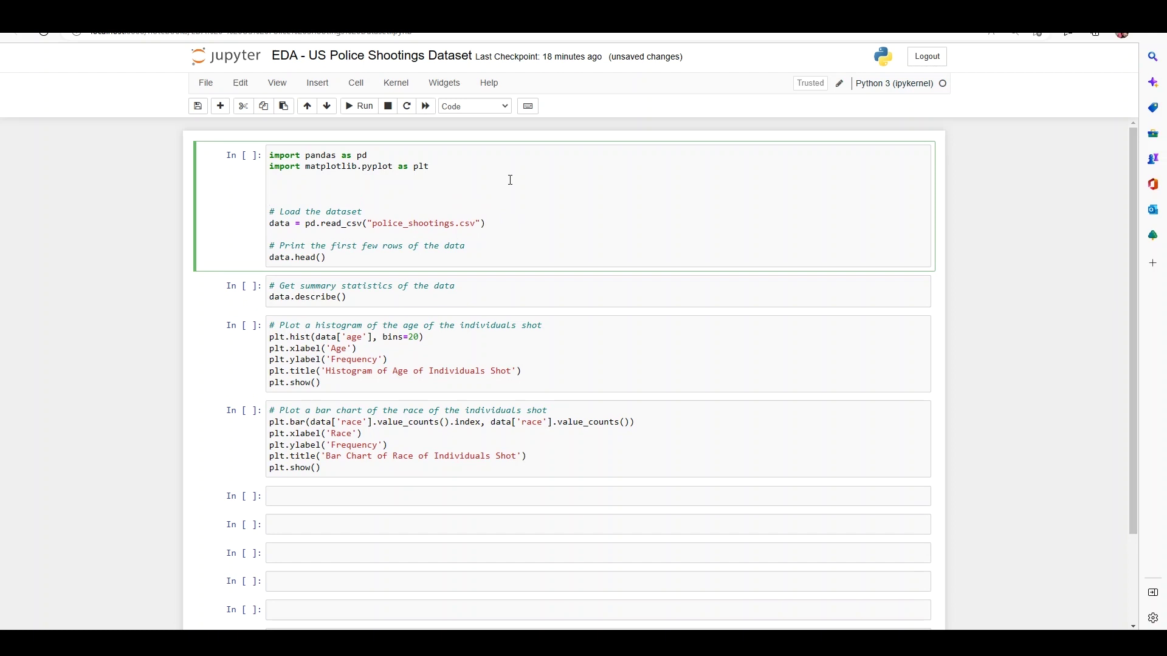
text(# loc_file)
key(Home)
key(Delete)
key(Delete)
key(End)
text(=)
text('https://raw.githubusercontent.com/MuhammadAli437/ChatGPT/main/shootings.csv')
key(Down)
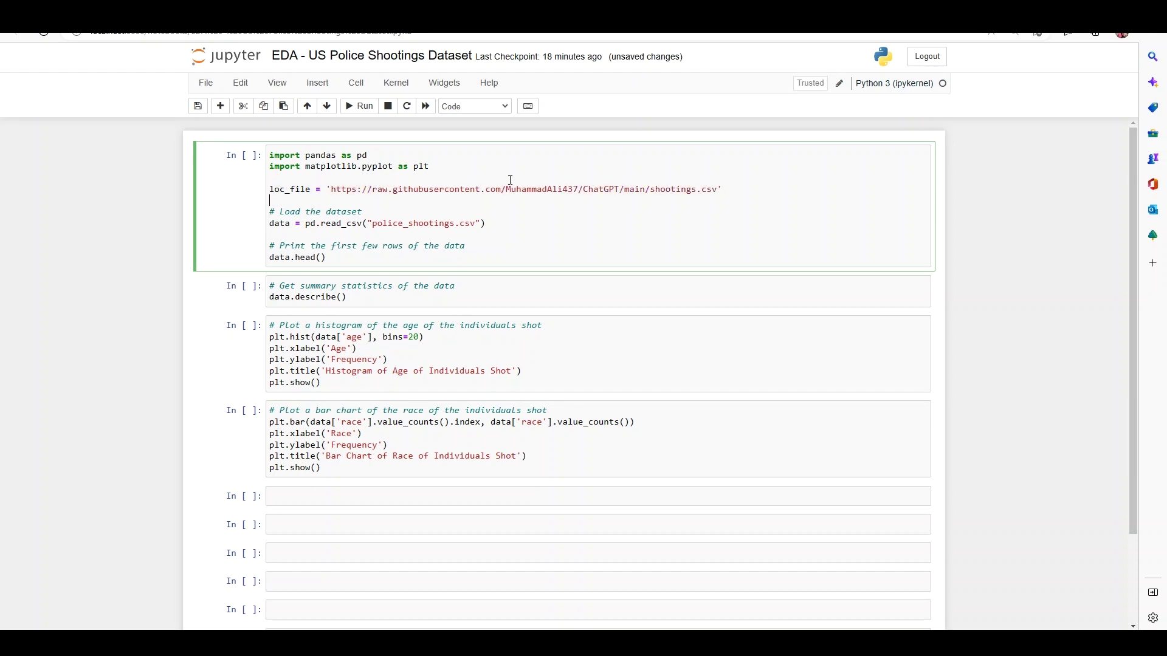
- Replace the "police_shootings.csv" argument of pd.read_csv with loc_file and run the first cell
double_click(305, 190)
key(ctrl+c)
click(368, 223)
shift+click(480, 225)
key(ctrl+v)
scroll(482, 251, down, 1)
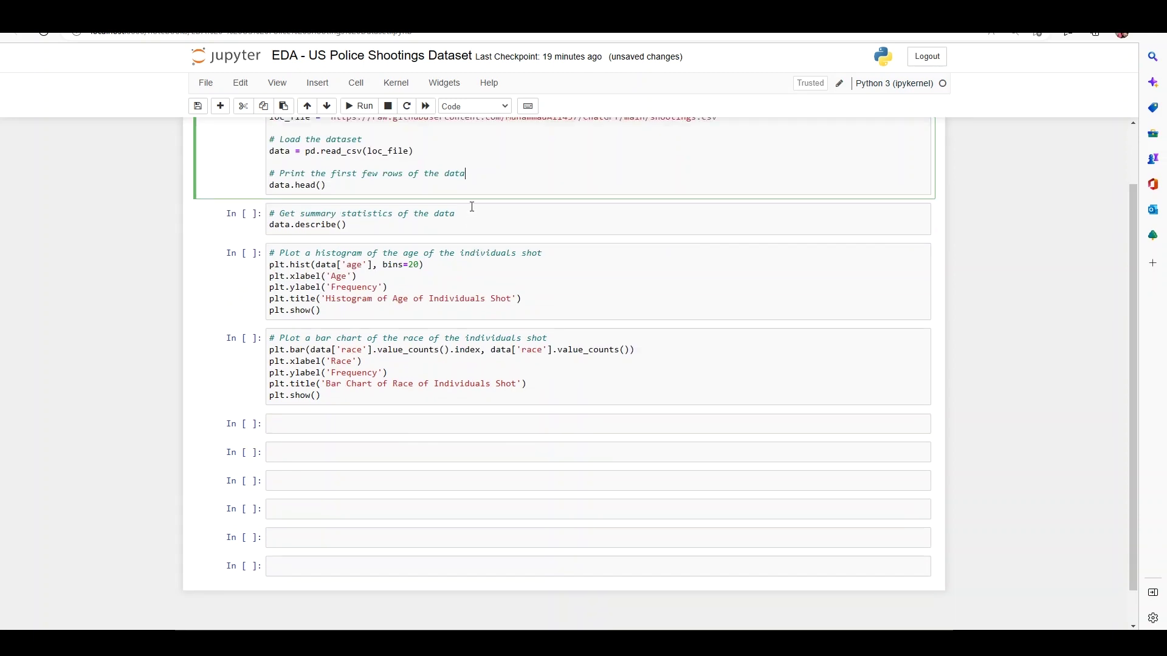
scroll(483, 240, up, 1)
key(shift+Return)
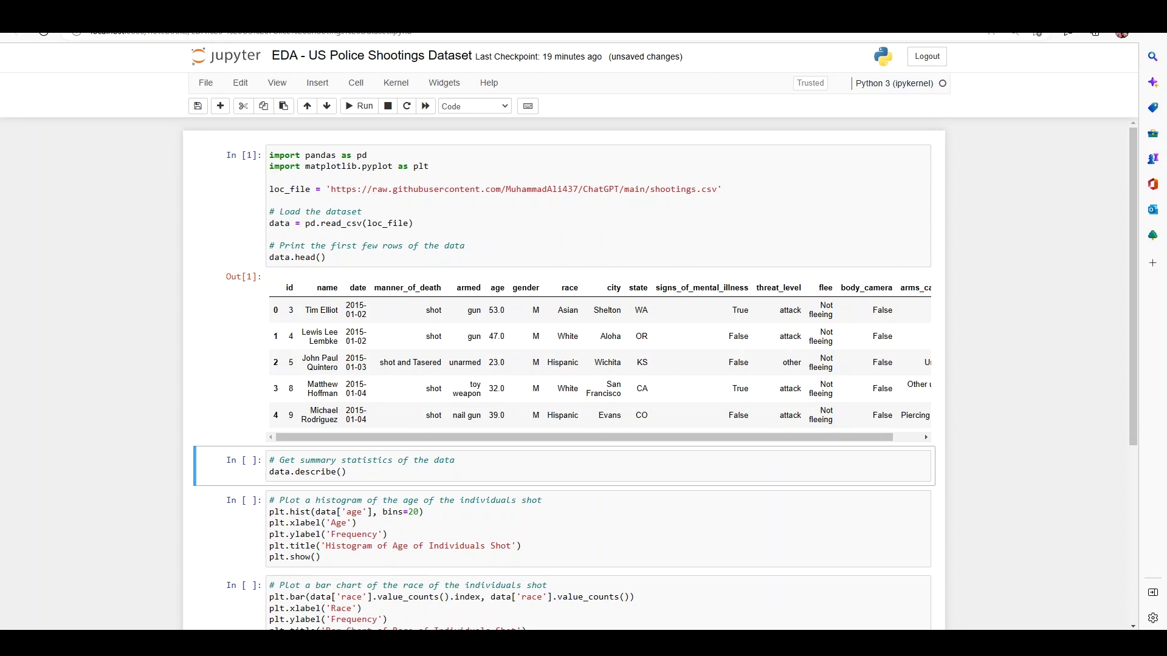
- Run the data.describe() cell and review the summary statistics
click(364, 472)
key(shift+Return)
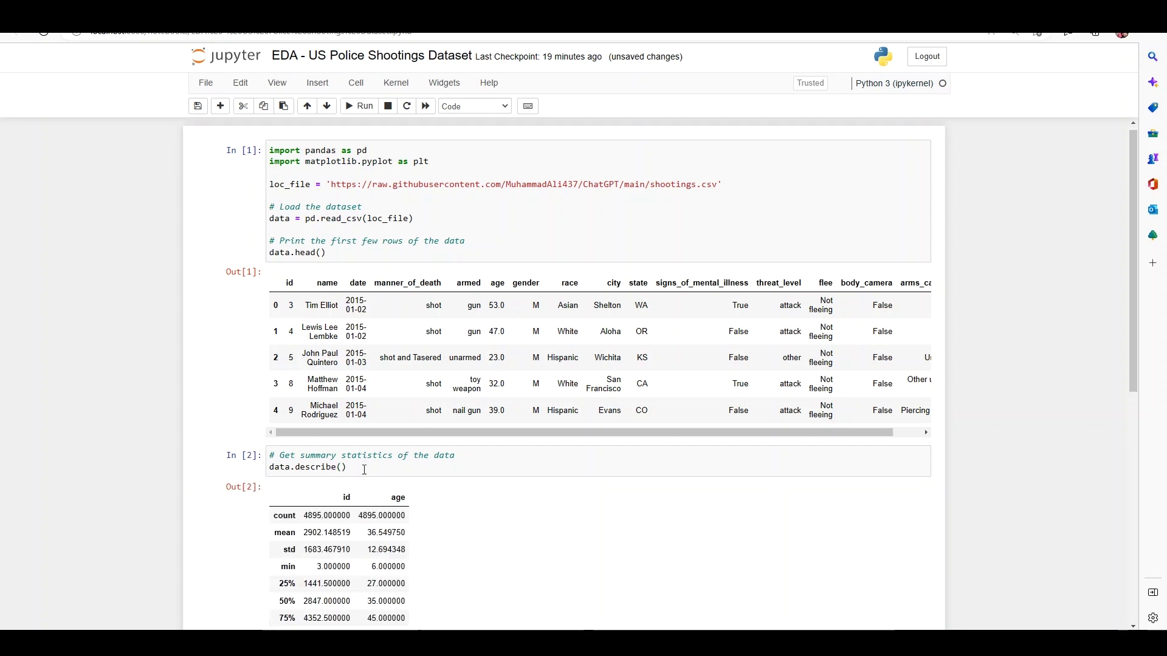
scroll(418, 320, down, 4)
scroll(483, 322, up, 1)
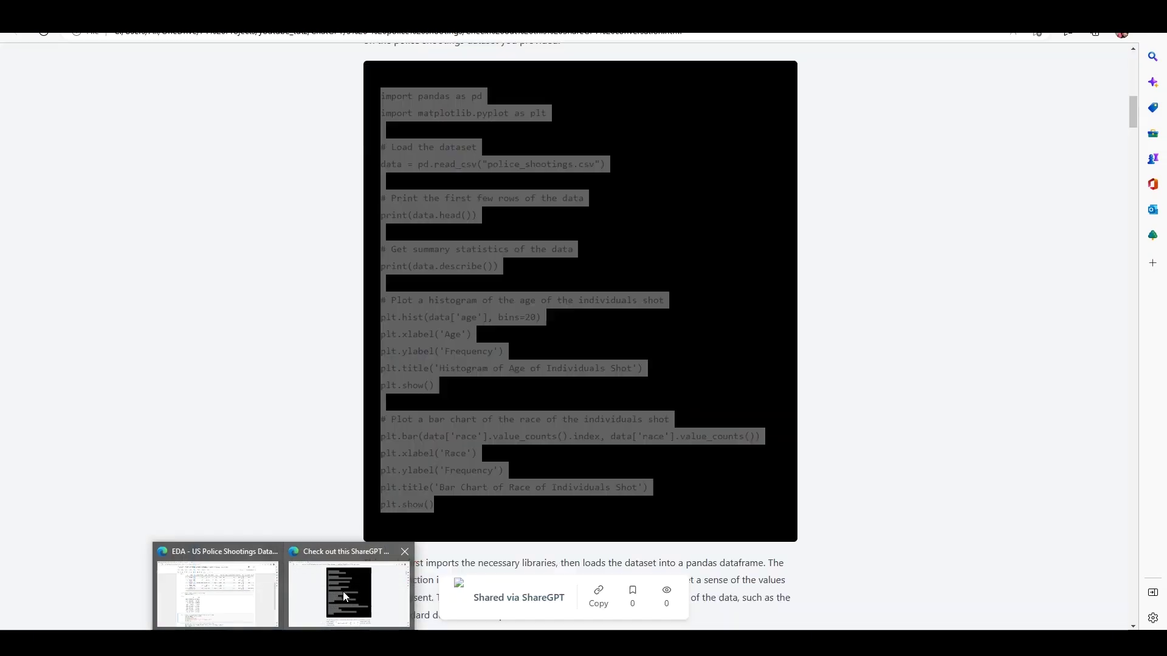
- Find the dtypes example in the ShareGPT conversation and run data.dtypes in a notebook cell below the summary statistics
click(342, 592)
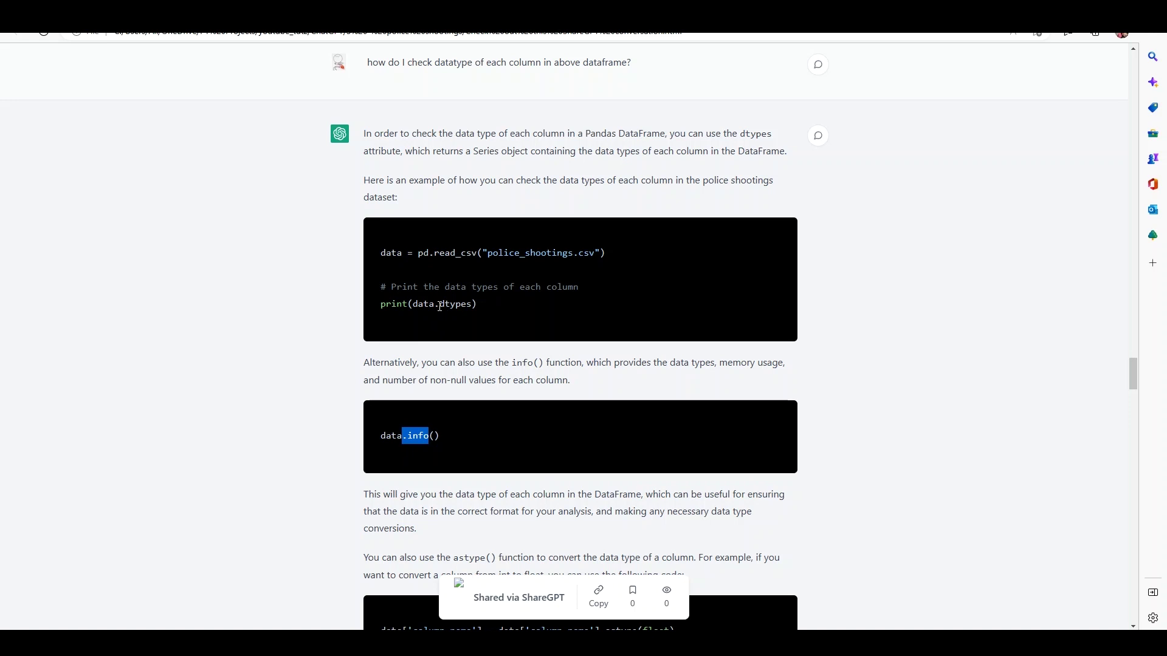
mouse_move(413, 304)
mouse_down()
mouse_move(474, 305)
mouse_move(433, 302)
mouse_up()
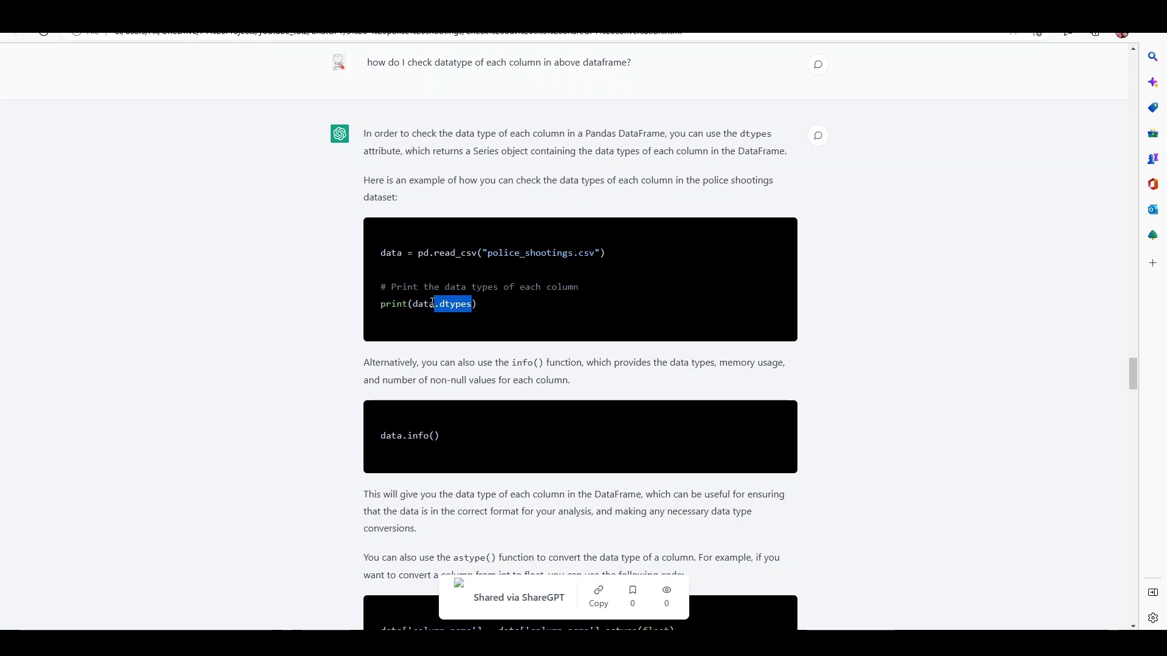
key(ctrl+Tab)
text(.dtypes)
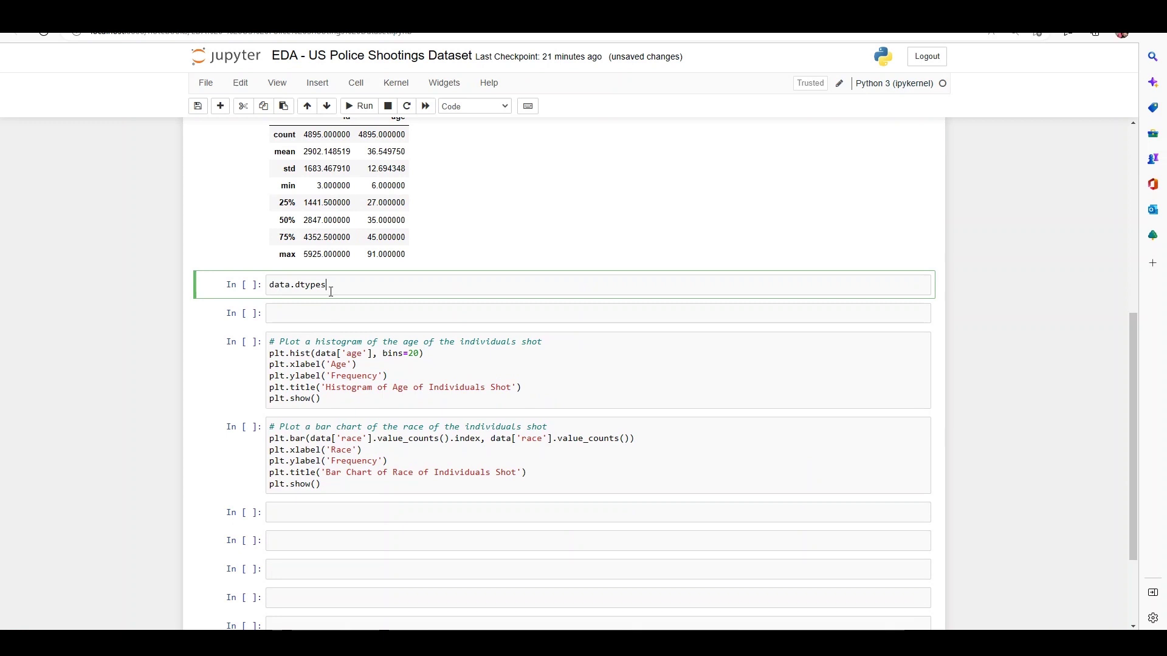
key(shift+Return)
- Run data.info() in the cell below data.dtypes and check the conversation's advice on converting column types
text(data.info()
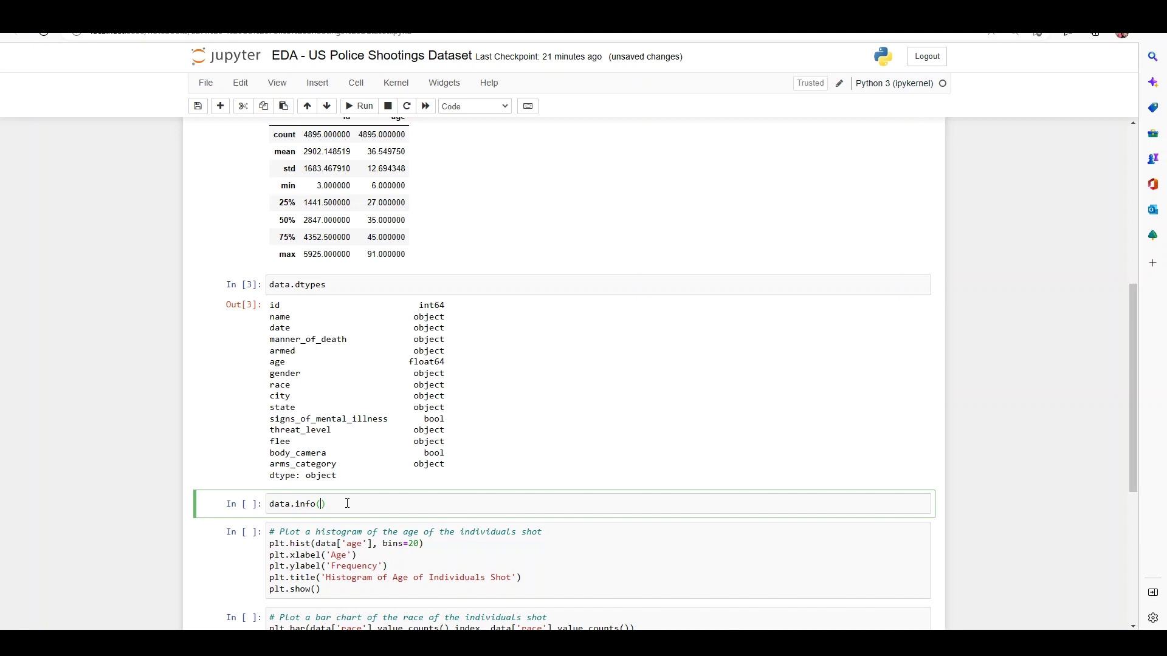
key(shift+Return)
key(ctrl+Tab)
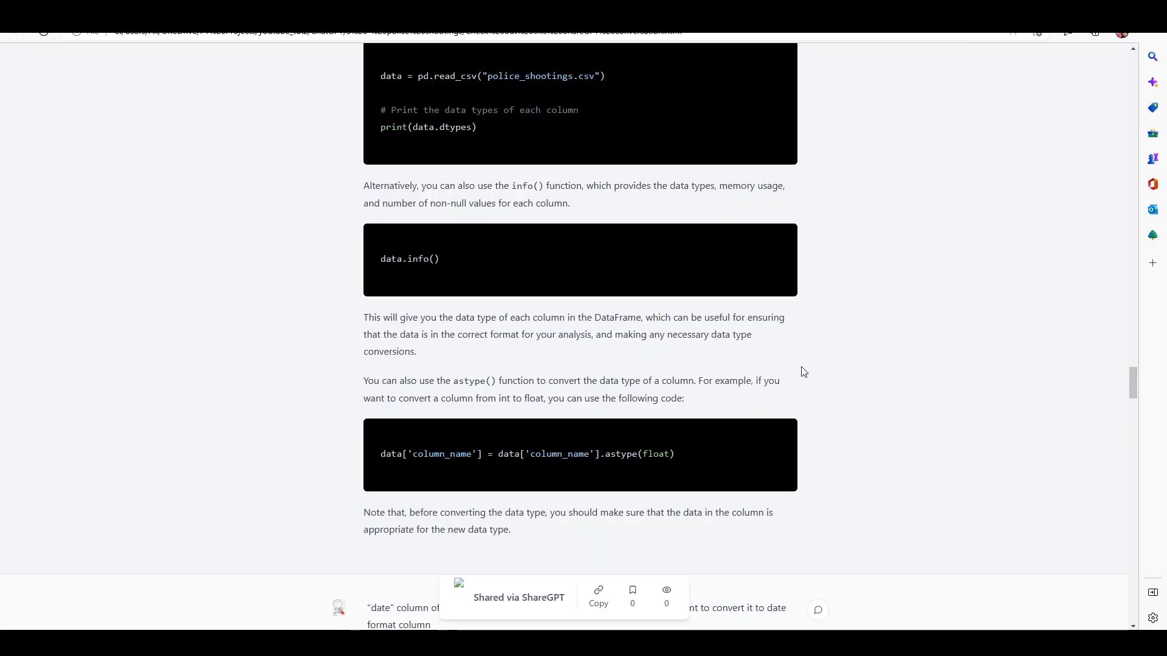
scroll(698, 403, down, 2)
scroll(691, 412, up, 2)
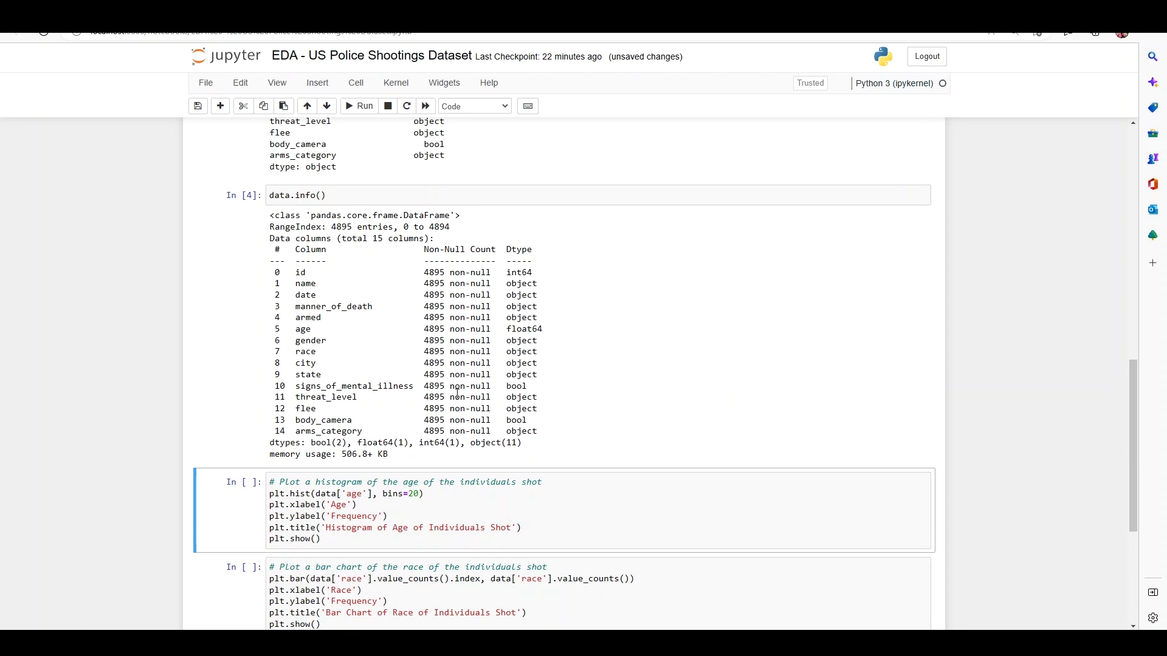
- Insert a cell above data.info() and run data.head(2) in it
scroll(365, 242, up, 1)
click(347, 269)
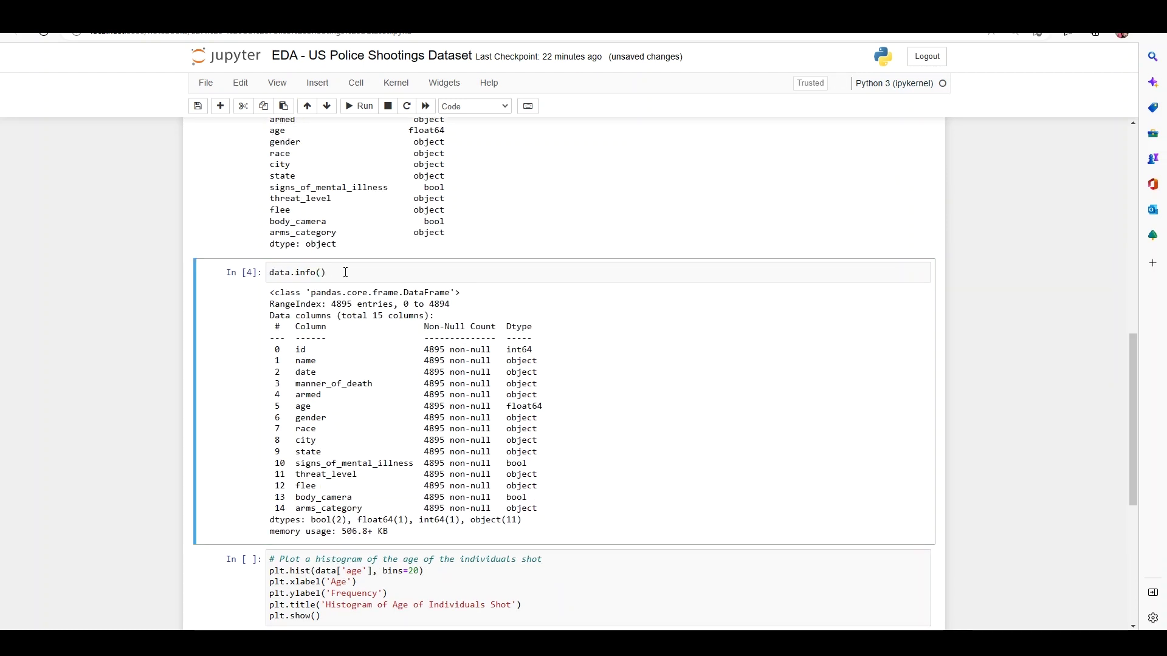
key(Escape)
key(a)
click(345, 272)
text(data.hea)
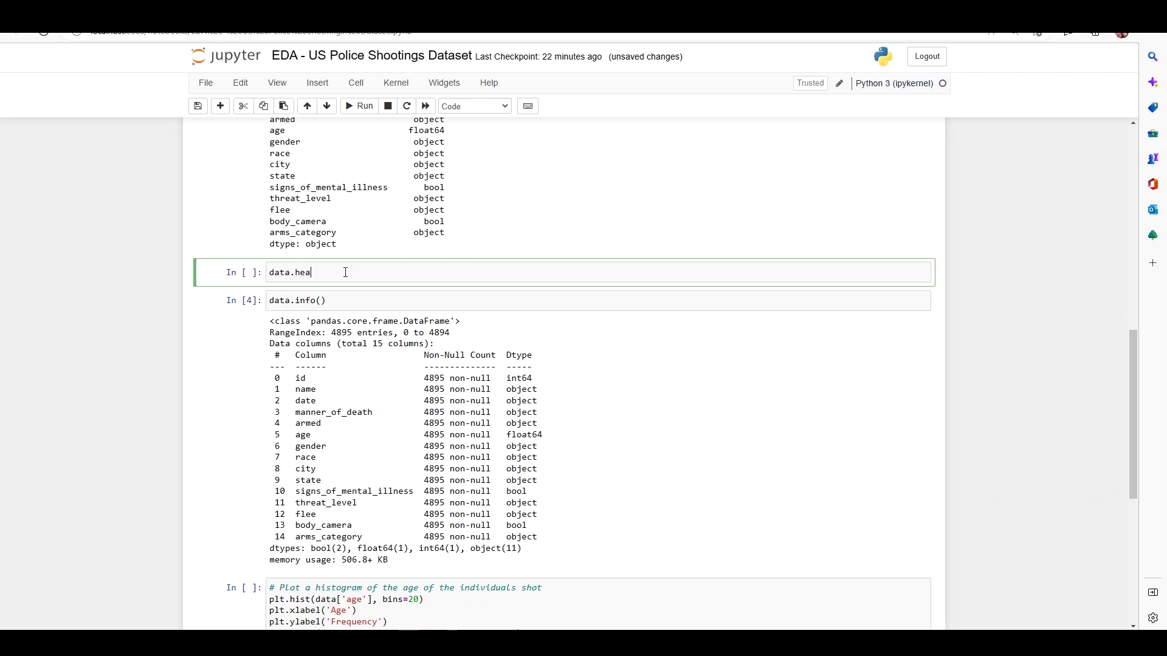
text(d(2))
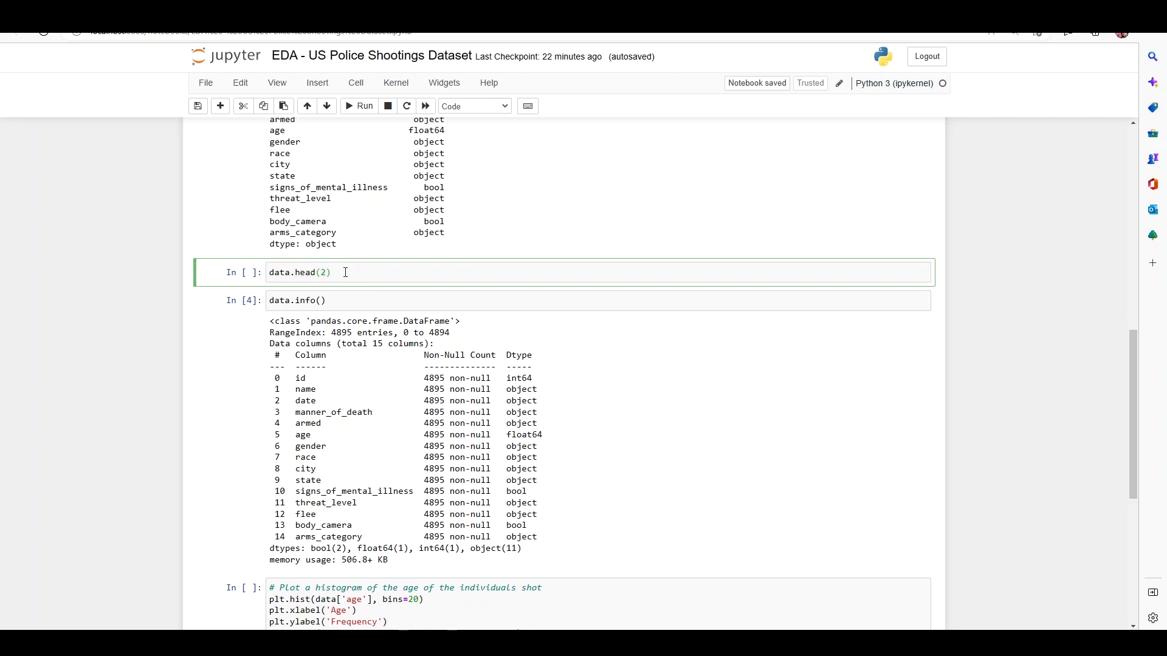
key(shift+Return)
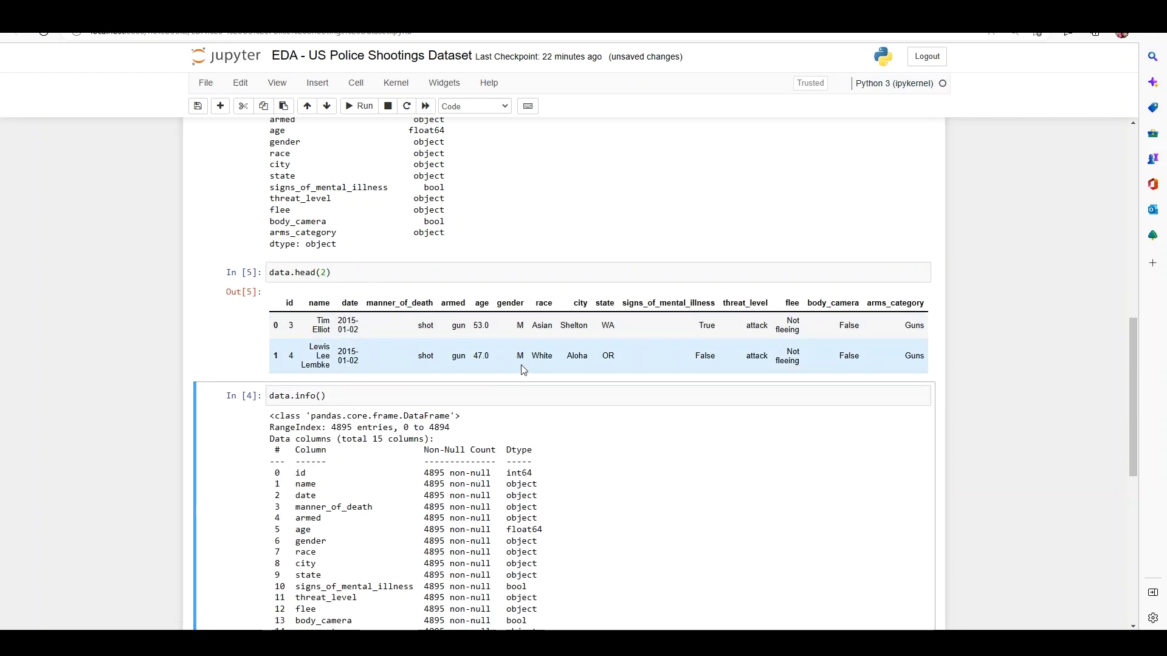
- Compare the values in the two-row preview with the data types listed by data.info()
scroll(528, 352, down, 1)
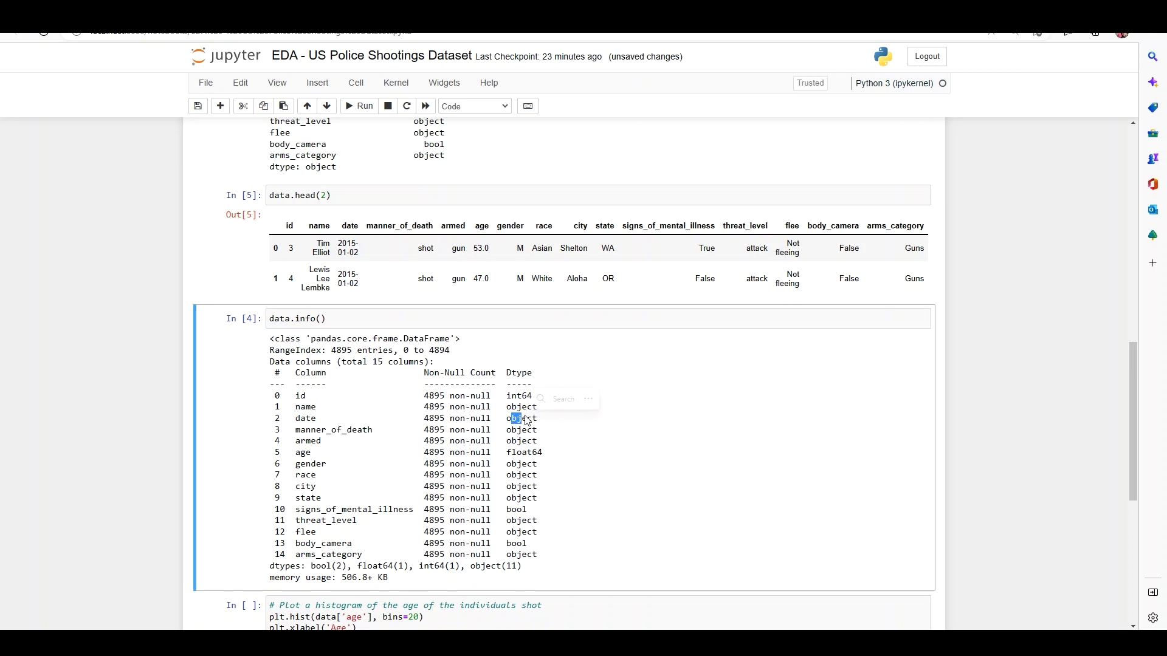
click(465, 240)
drag(405, 226, 457, 230)
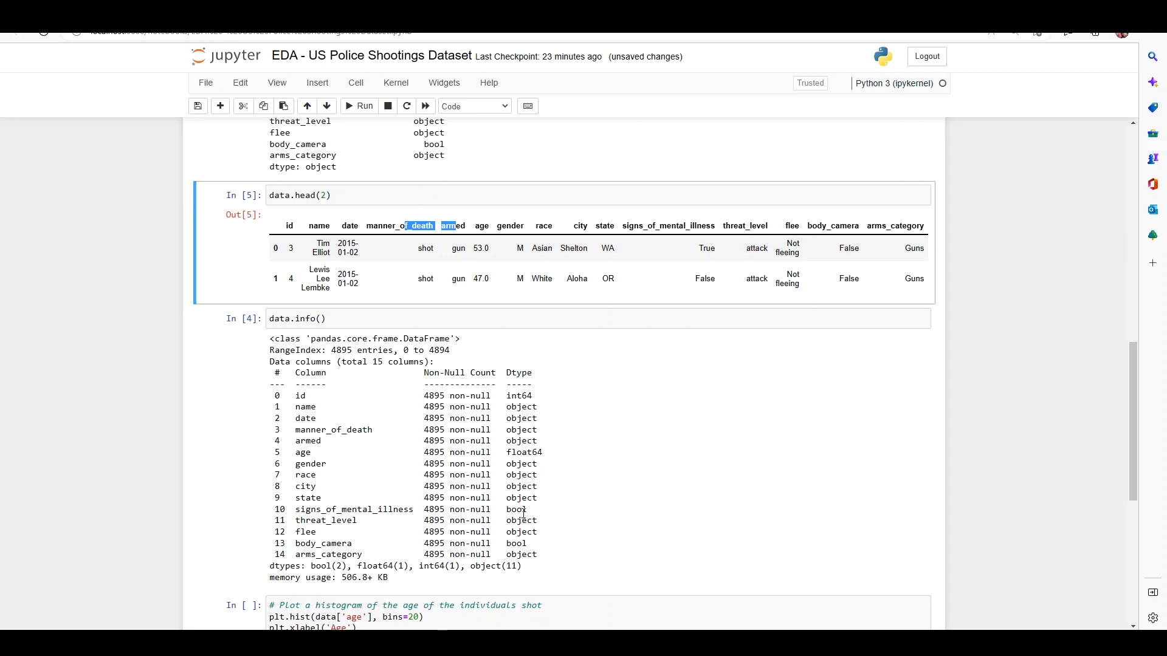
drag(750, 226, 812, 226)
click(856, 248)
- Copy the line data["date"] = pd.to_datetime(data["date"]) from the date conversion answer in the ShareGPT conversation
key(ctrl+Tab)
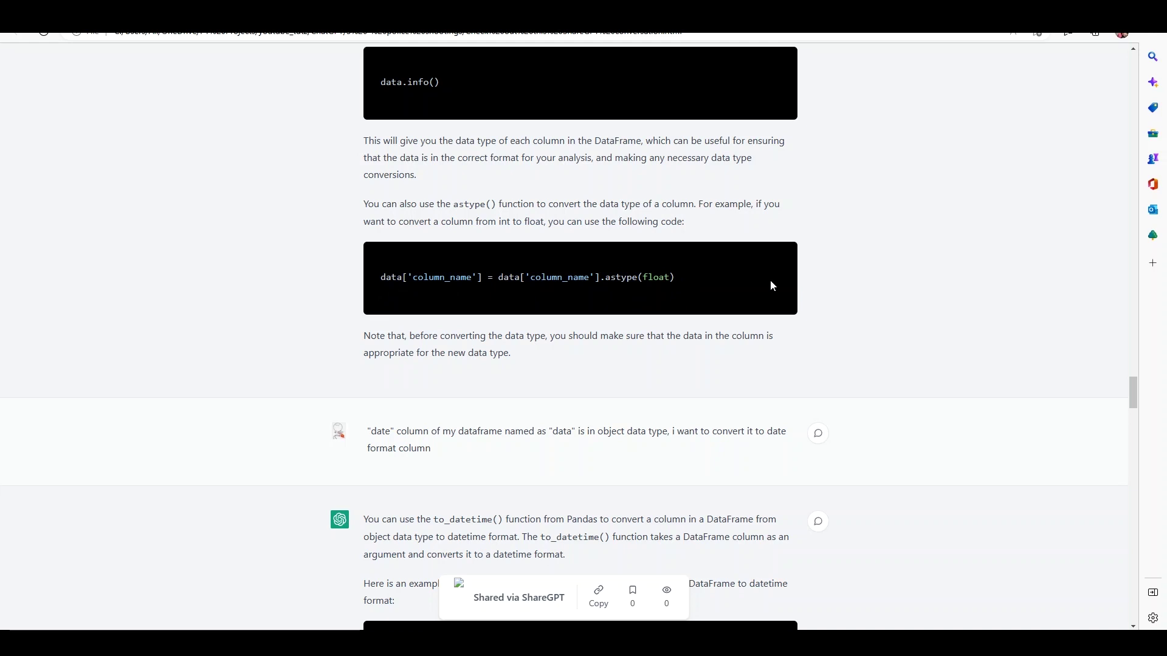
scroll(773, 285, down, 3)
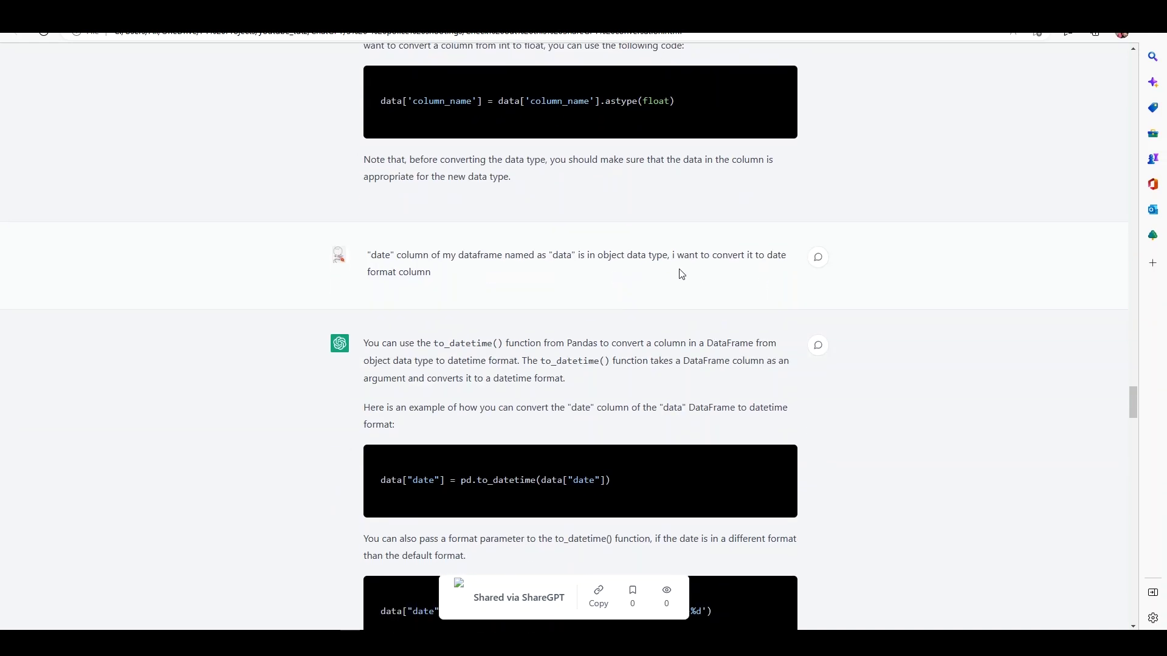
scroll(682, 274, down, 2)
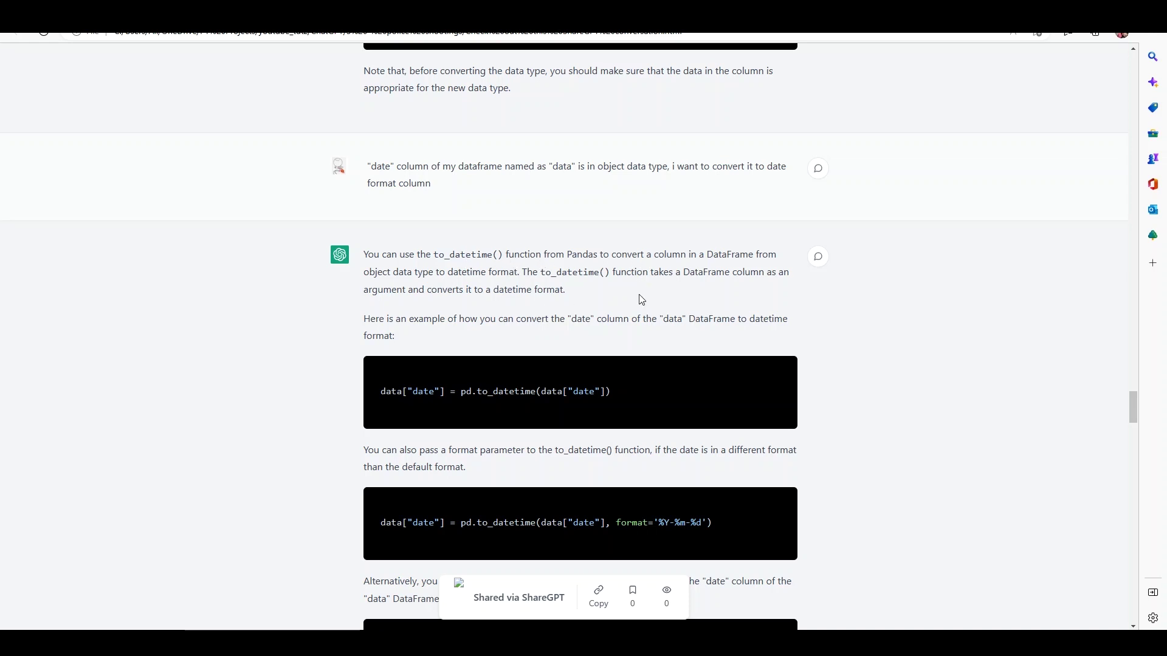
triple_click(570, 391)
key(ctrl+c)
scroll(571, 390, down, 2)
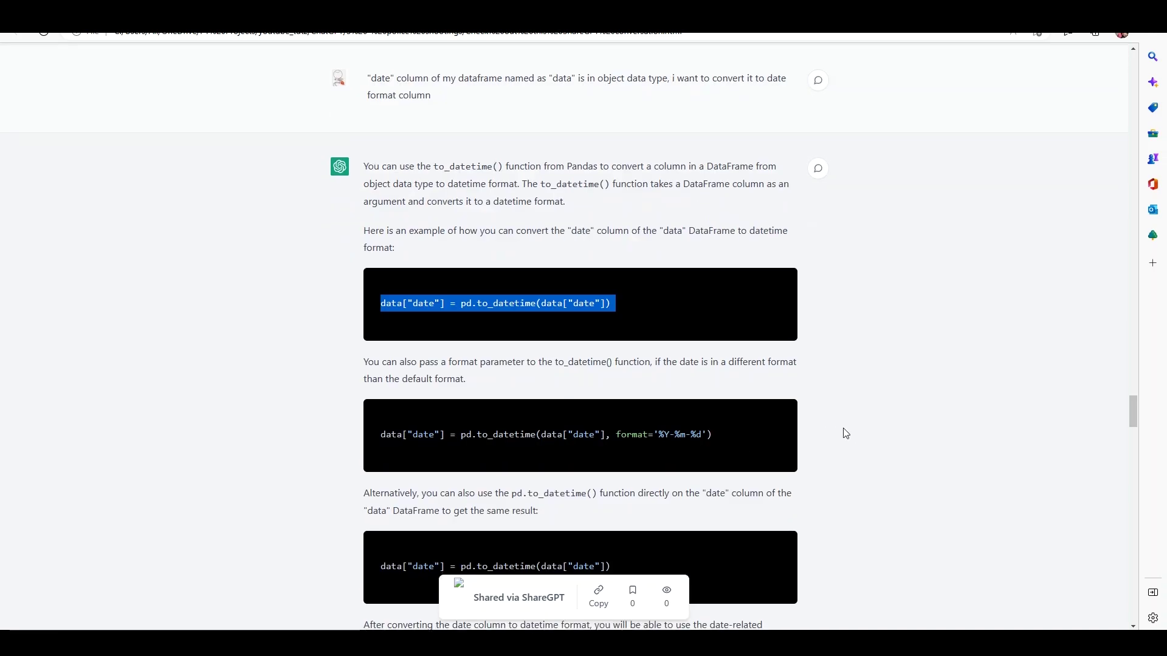
scroll(846, 433, up, 2)
scroll(836, 438, down, 2)
key(ctrl+Tab)
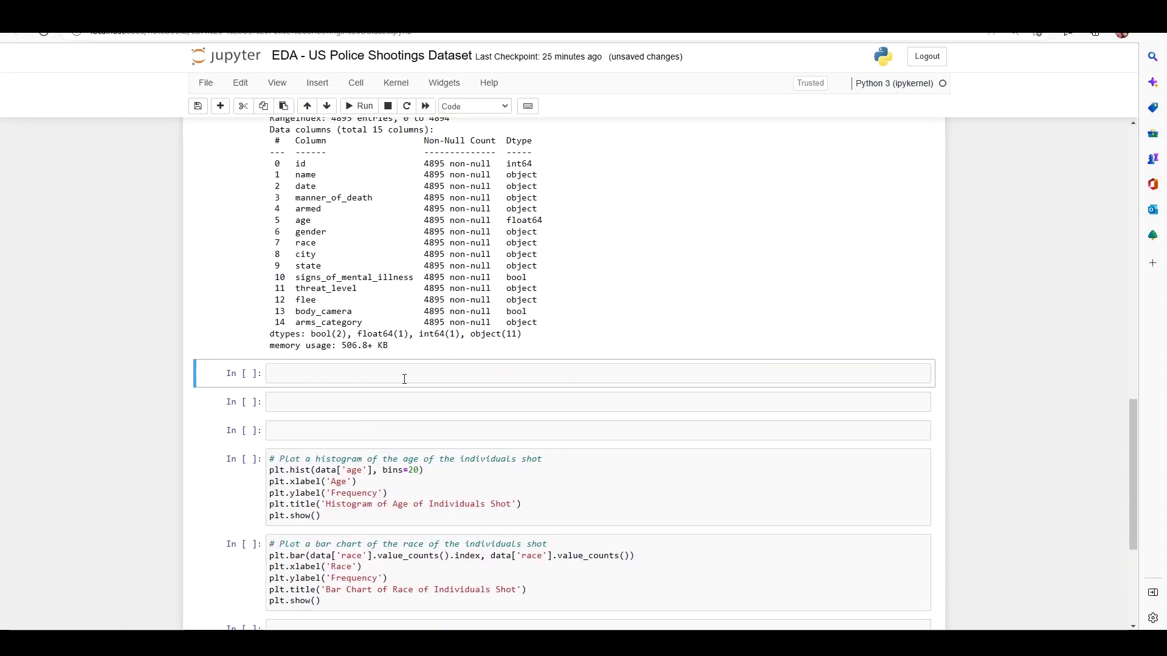
- Paste the to_datetime conversion of the date column into the empty cell below data.info() and run it
key(ctrl+v)
scroll(352, 314, up, 1)
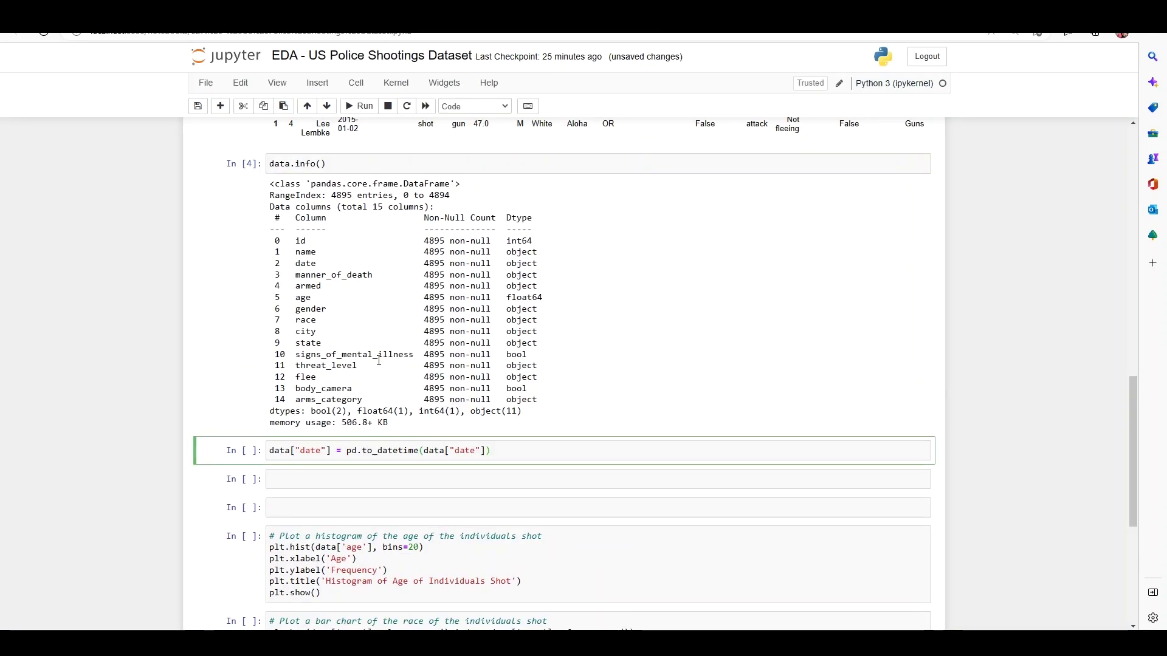
key(shift+Return)
- Copy the astype(float) conversion line from the ShareGPT conversation and paste it into the empty cell below the date conversion
scroll(492, 481, up, 2)
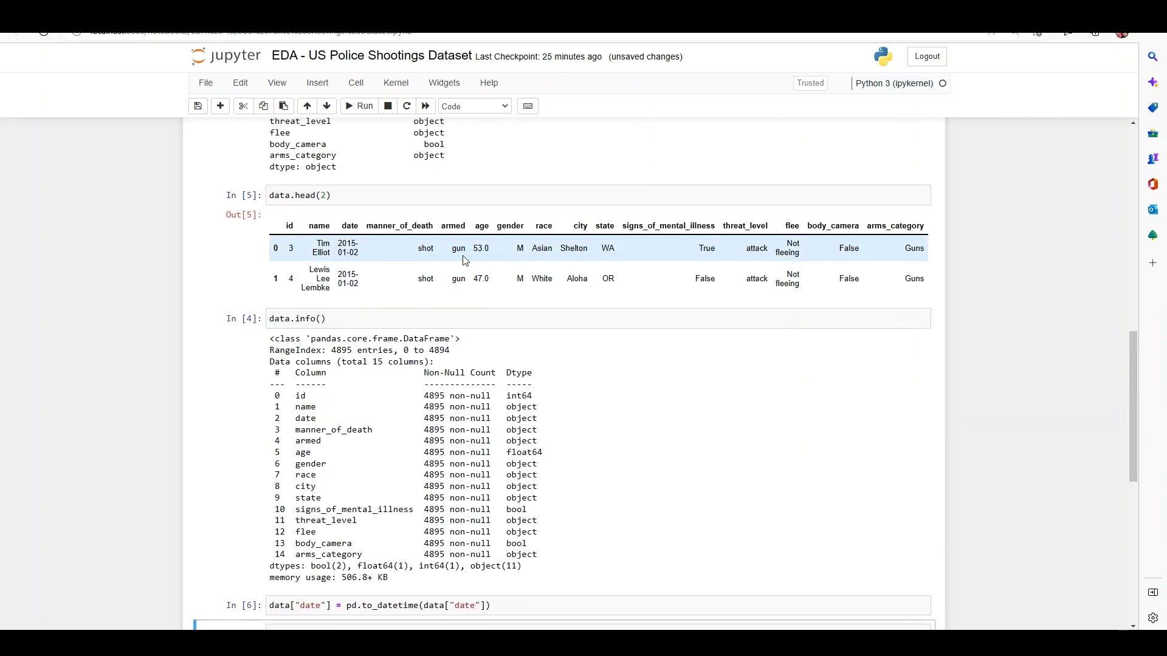
scroll(571, 459, down, 1)
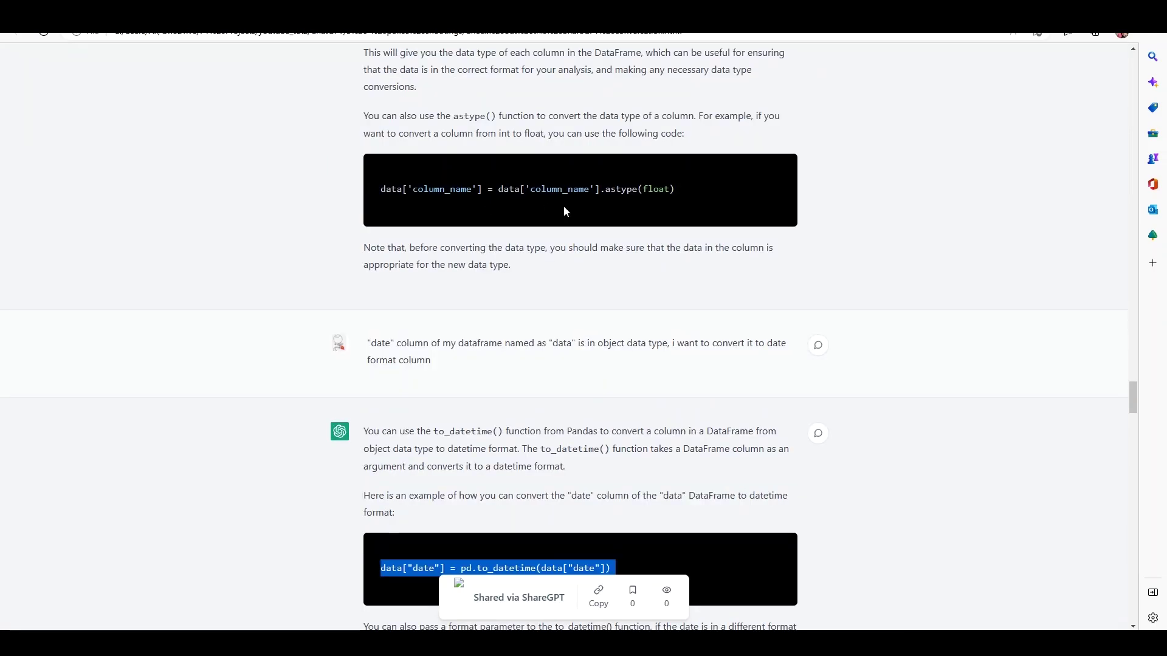
triple_click(562, 189)
key(ctrl+c)
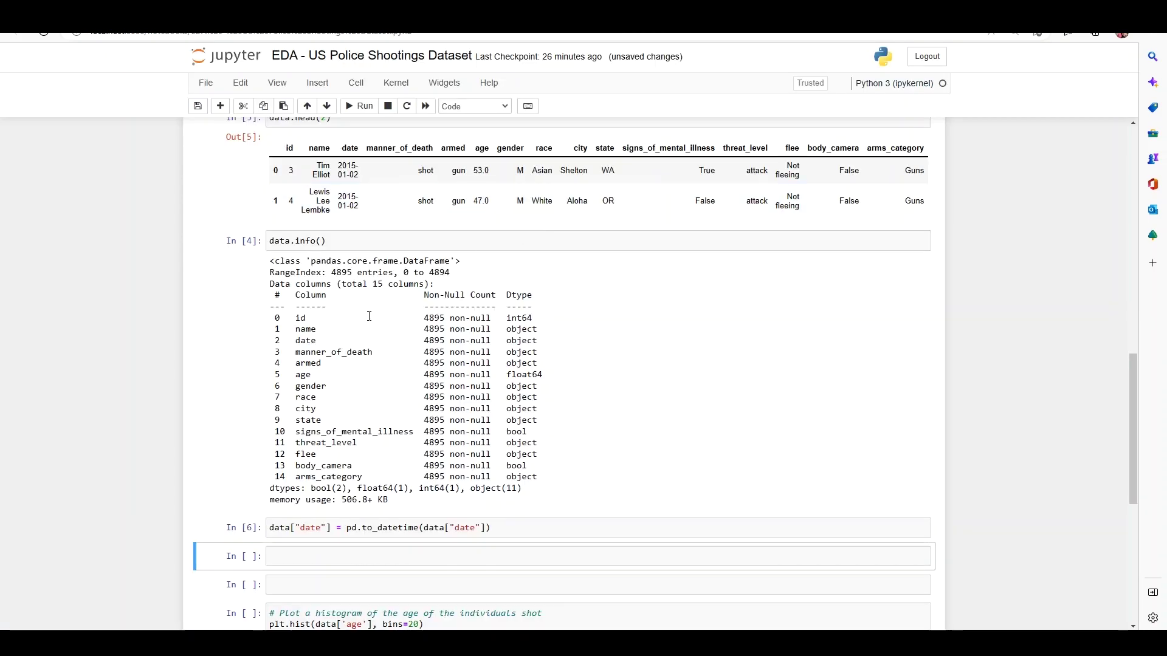
scroll(369, 316, down, 1)
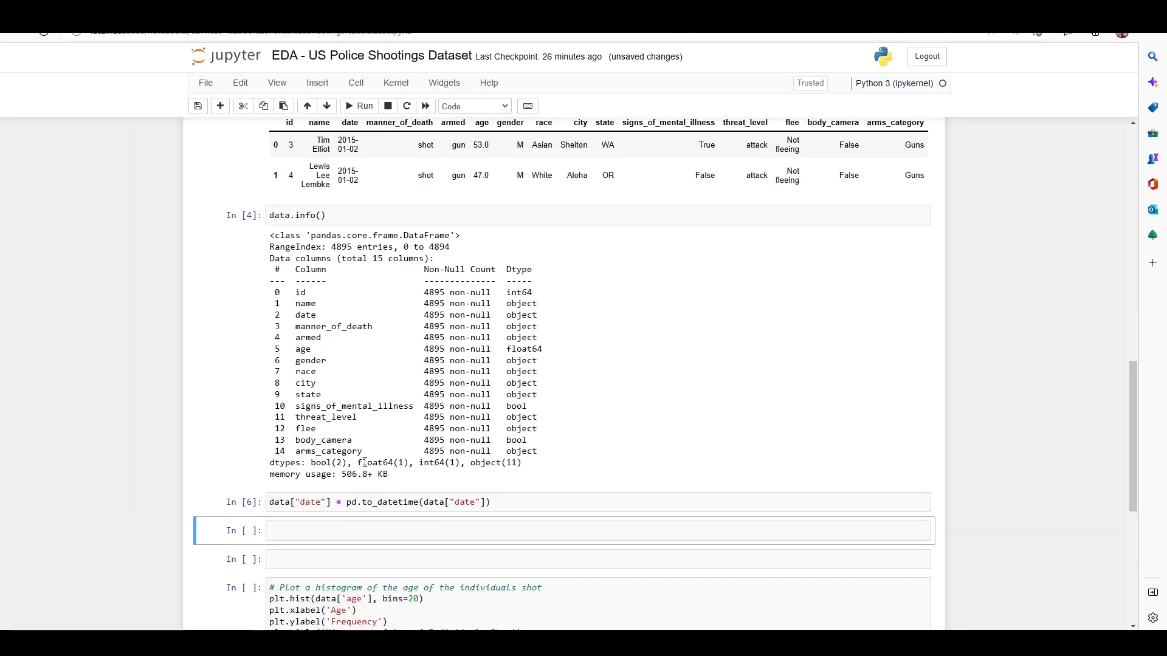
click(349, 479)
key(ctrl+v)
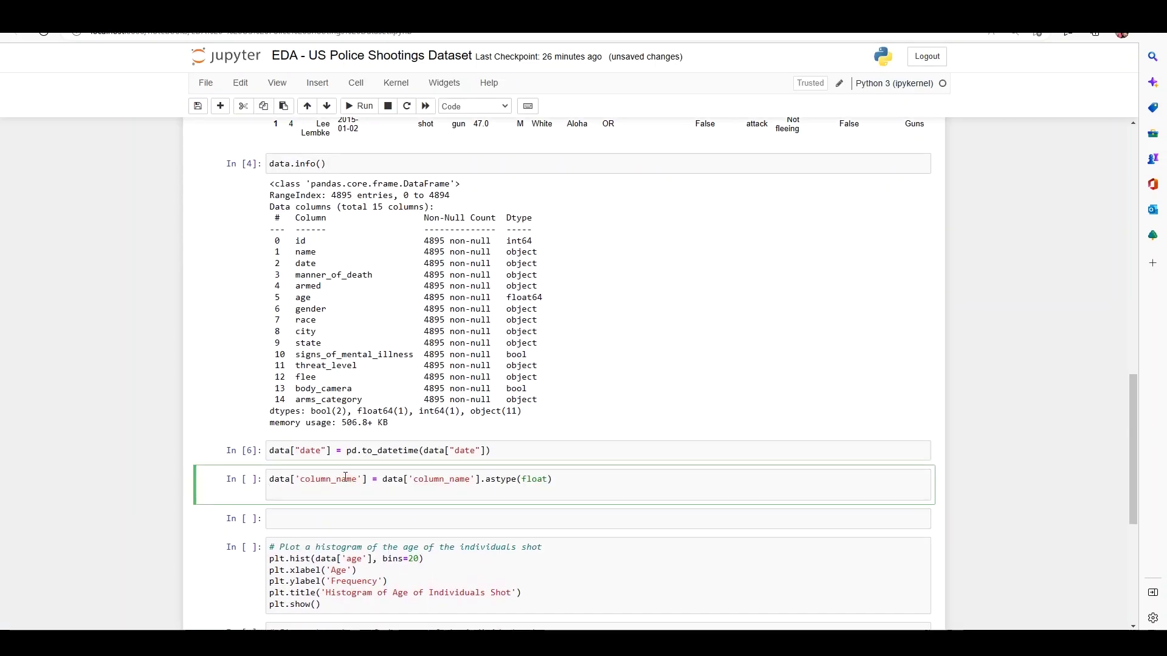
- Change the pasted line to data['age'] = data['age'].astype(int) and run it
key(BackSpace)
double_click(341, 479)
text(age)
double_click(391, 479)
text(age)
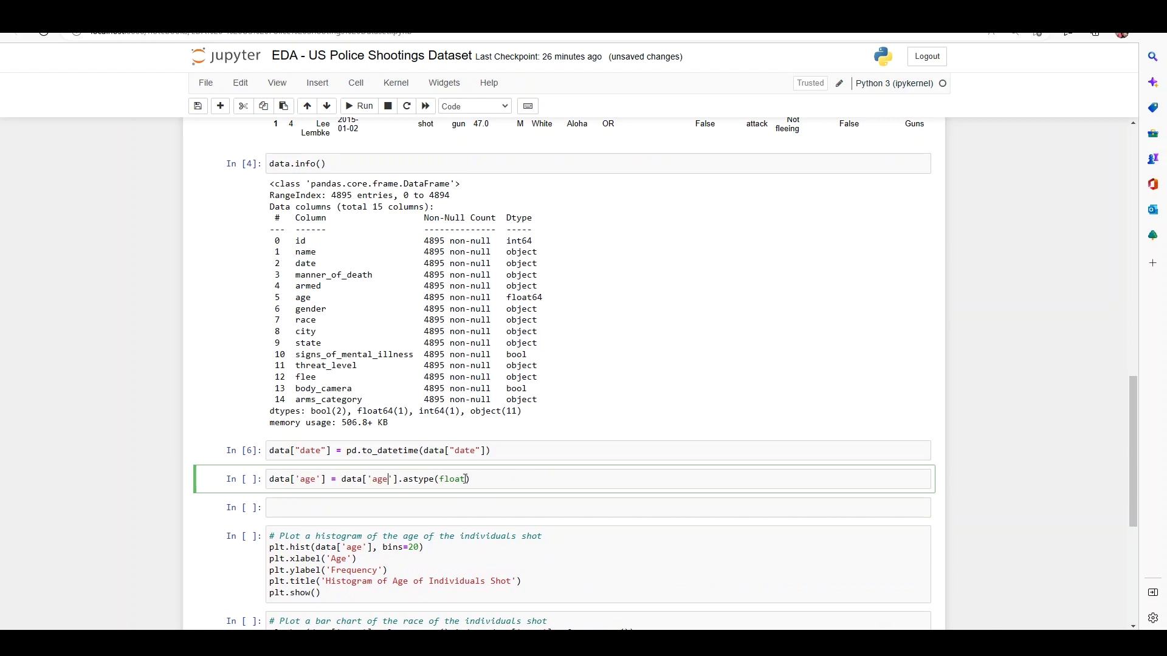
key(ctrl+shift+Left)
text(int)
key(shift+Return)
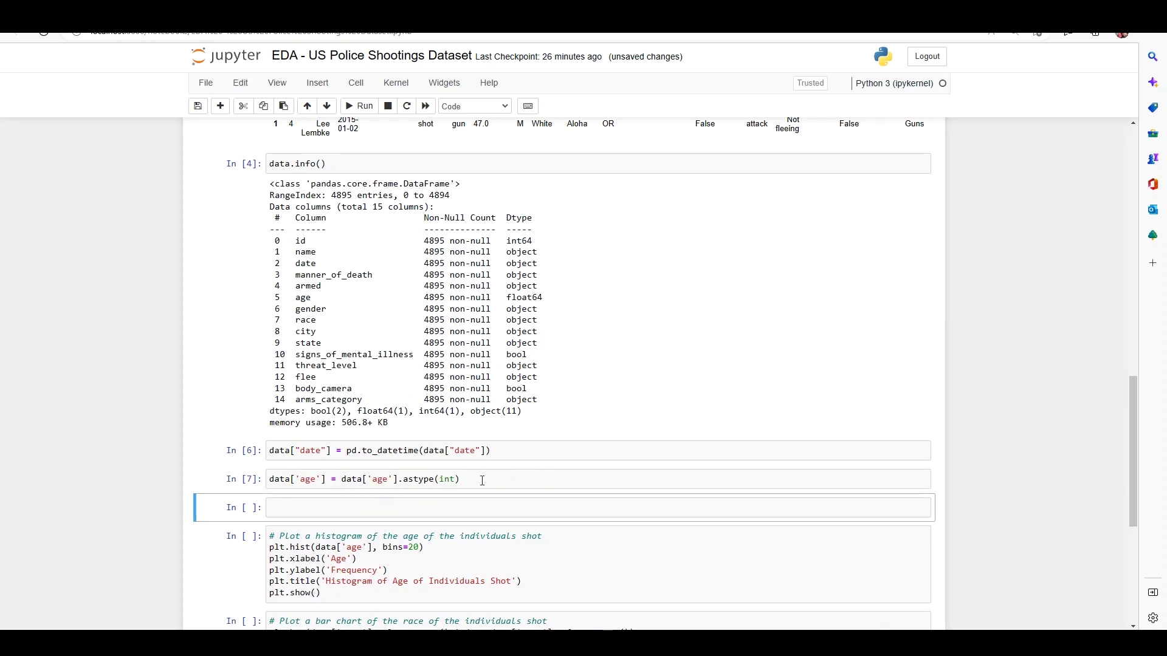
- Rerun data.info() and check the data types of the date and age columns
click(400, 242)
drag(508, 263, 529, 299)
key(shift+Return)
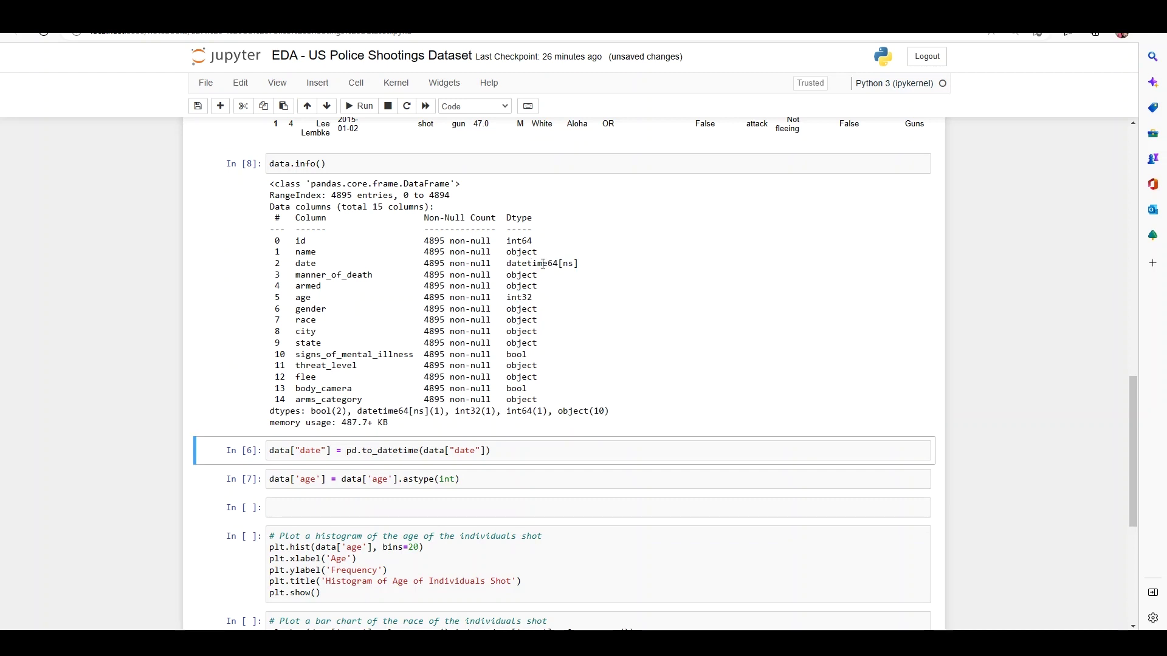
click(525, 299)
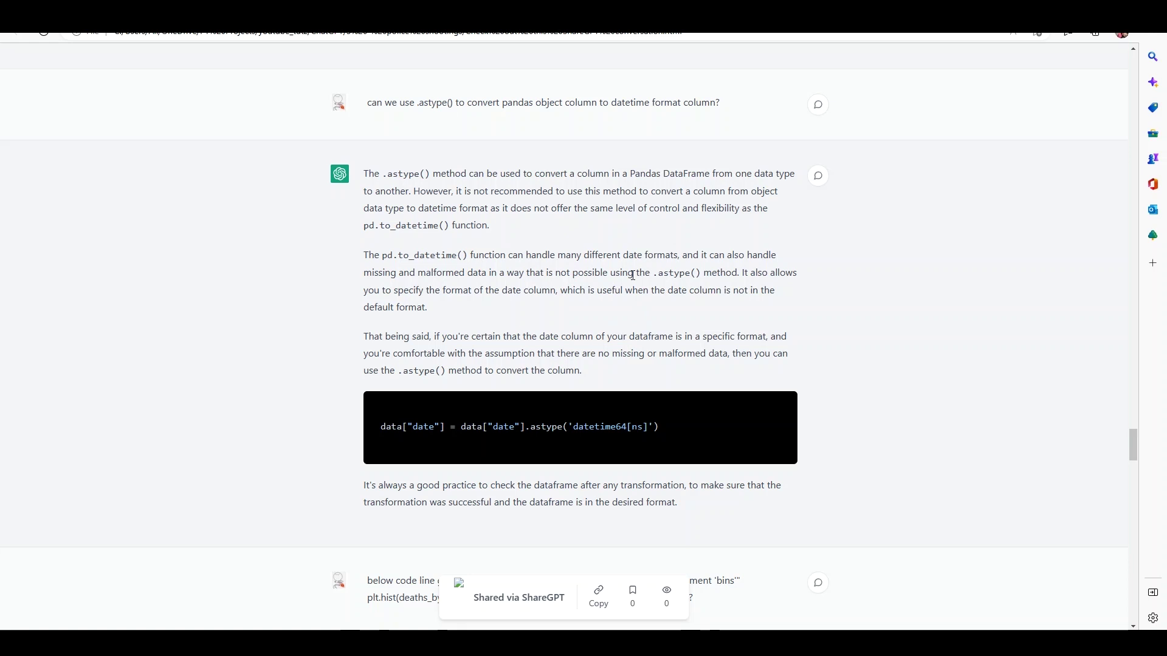
- Read the ShareGPT answer on using .astype() to convert an object column to datetime, and return to the notebook
scroll(632, 275, down, 3)
scroll(633, 275, up, 3)
key(ctrl+Tab)
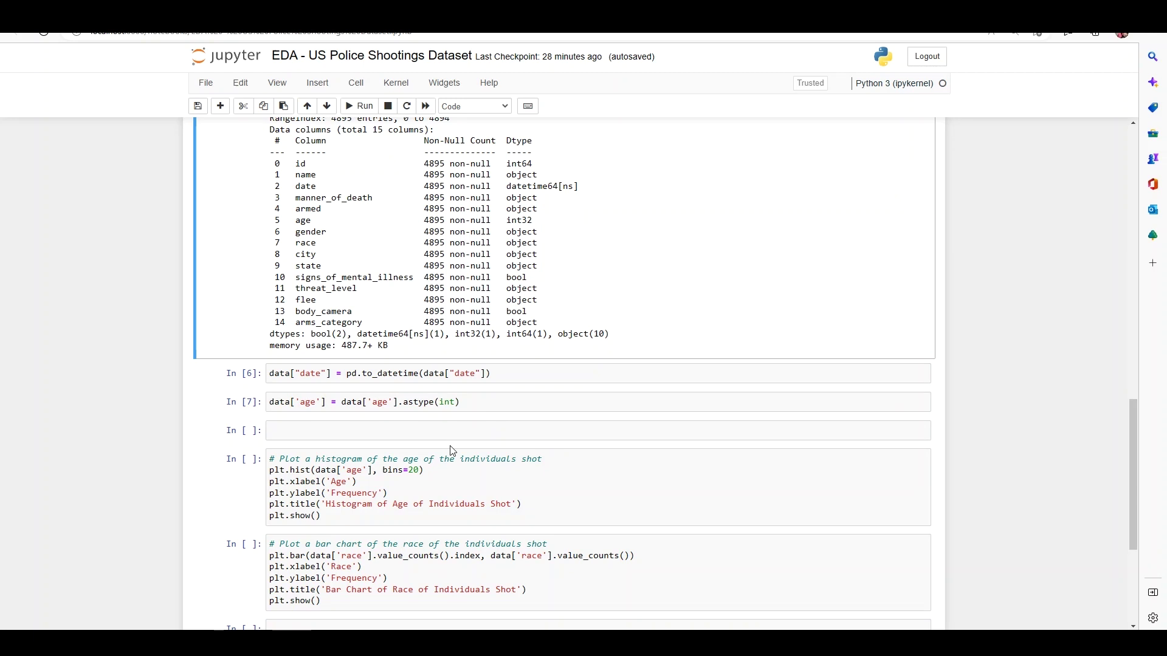
- Run the age histogram cell and the race bar chart cell
click(444, 513)
key(shift+Return)
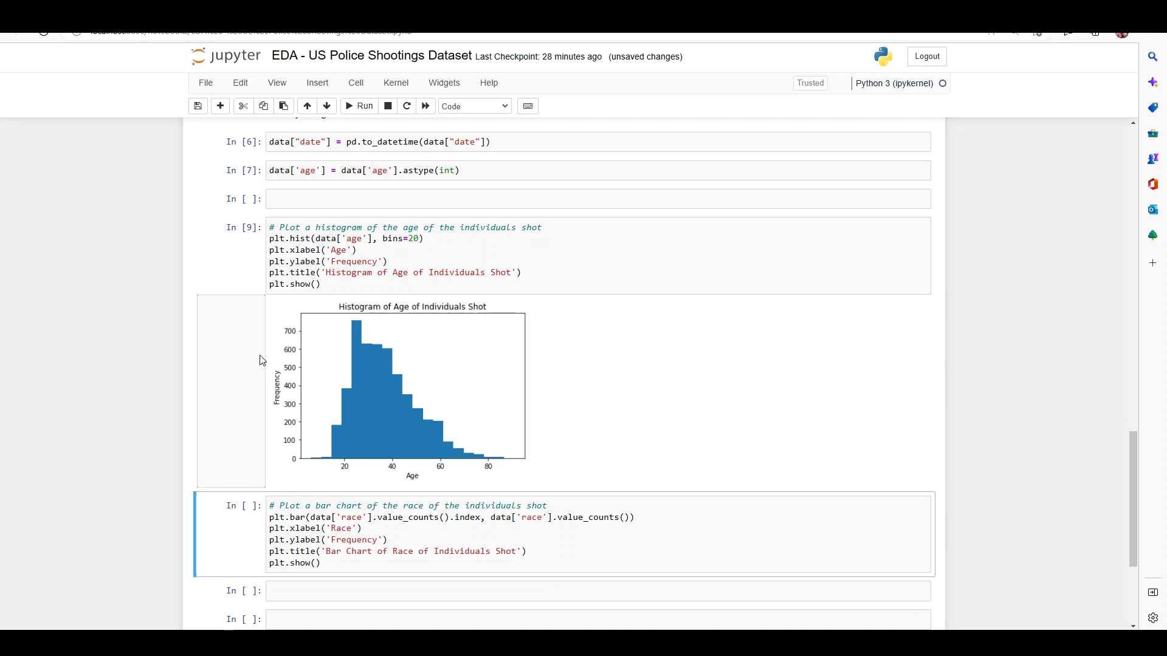
scroll(656, 334, down, 3)
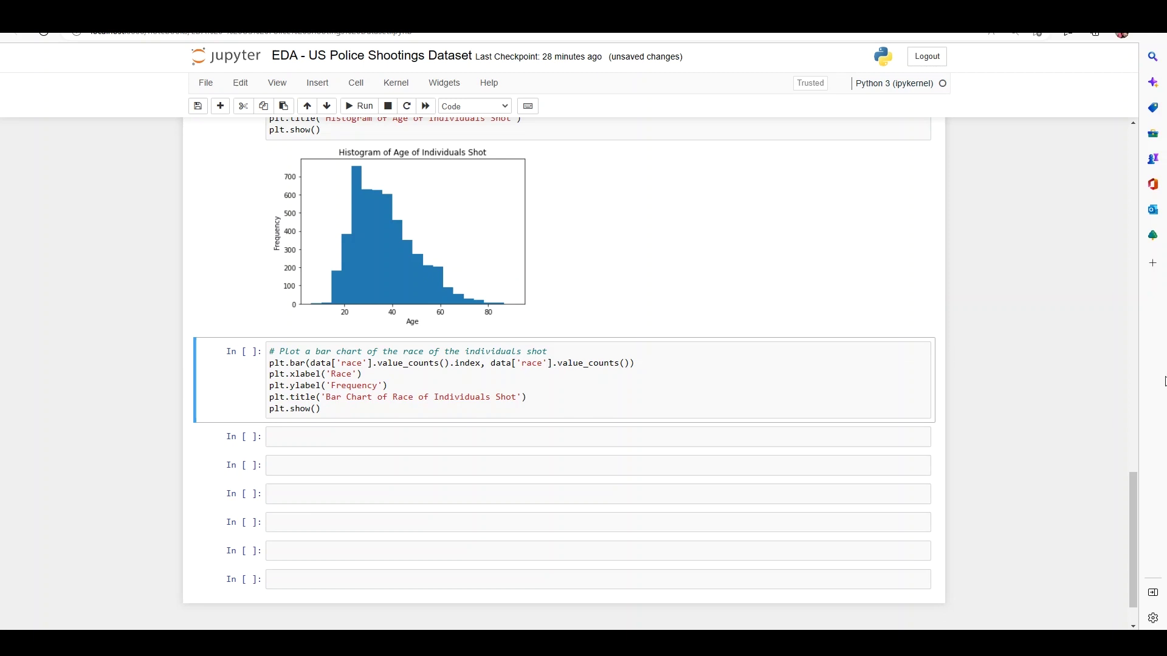
click(500, 411)
key(shift+Return)
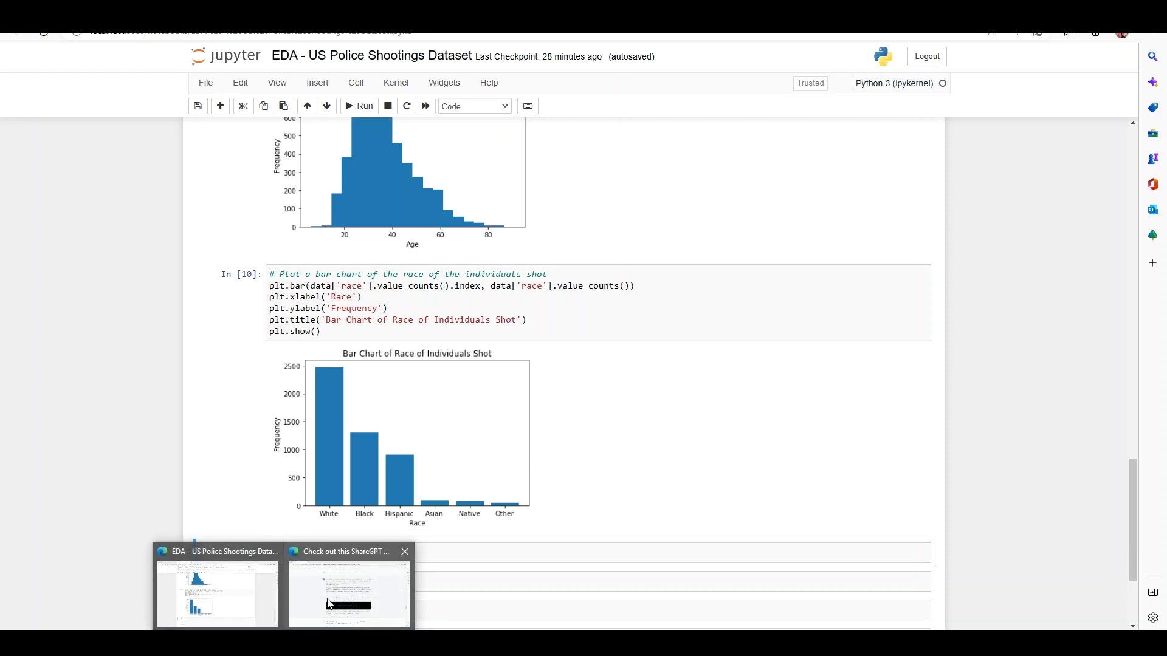
- Run the data.isnull().sum() check from the ShareGPT null-rows answer below the race chart and extend it to data.isnull().sum().sum()
click(331, 602)
scroll(502, 442, up, 20)
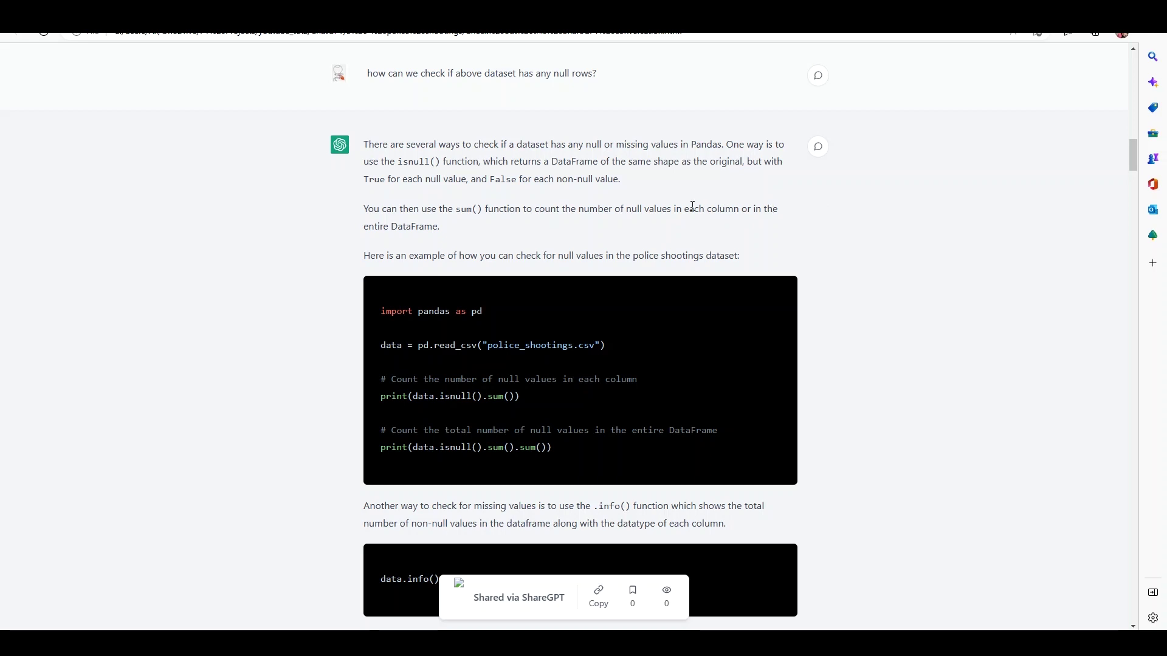
scroll(437, 425, down, 5)
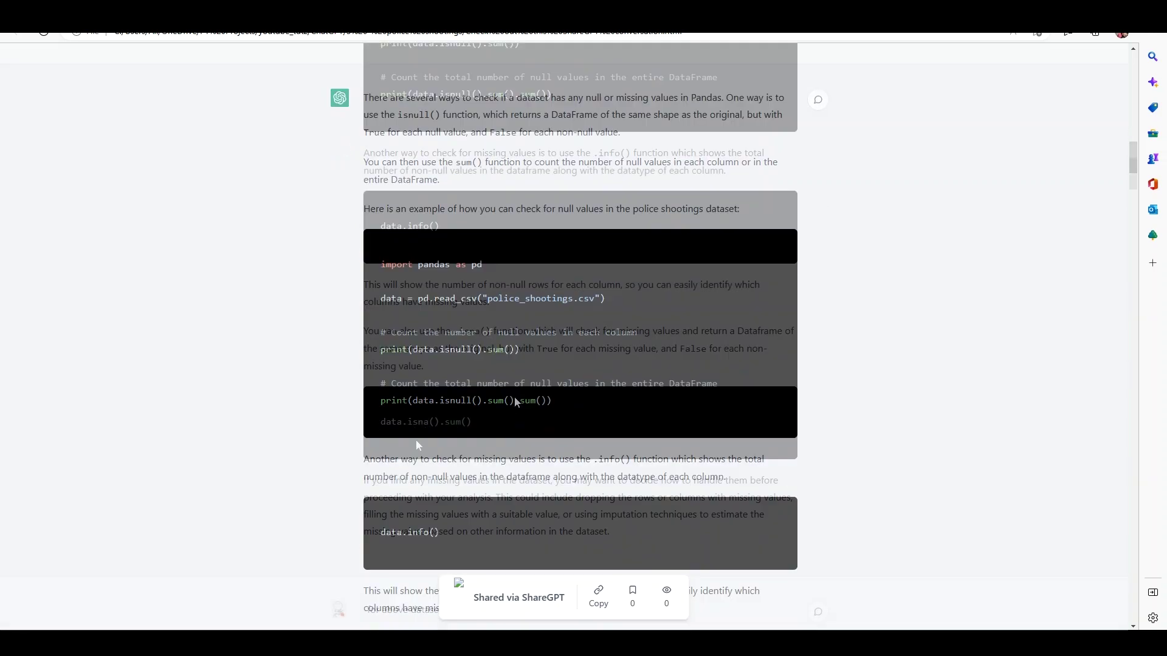
scroll(436, 425, up, 4)
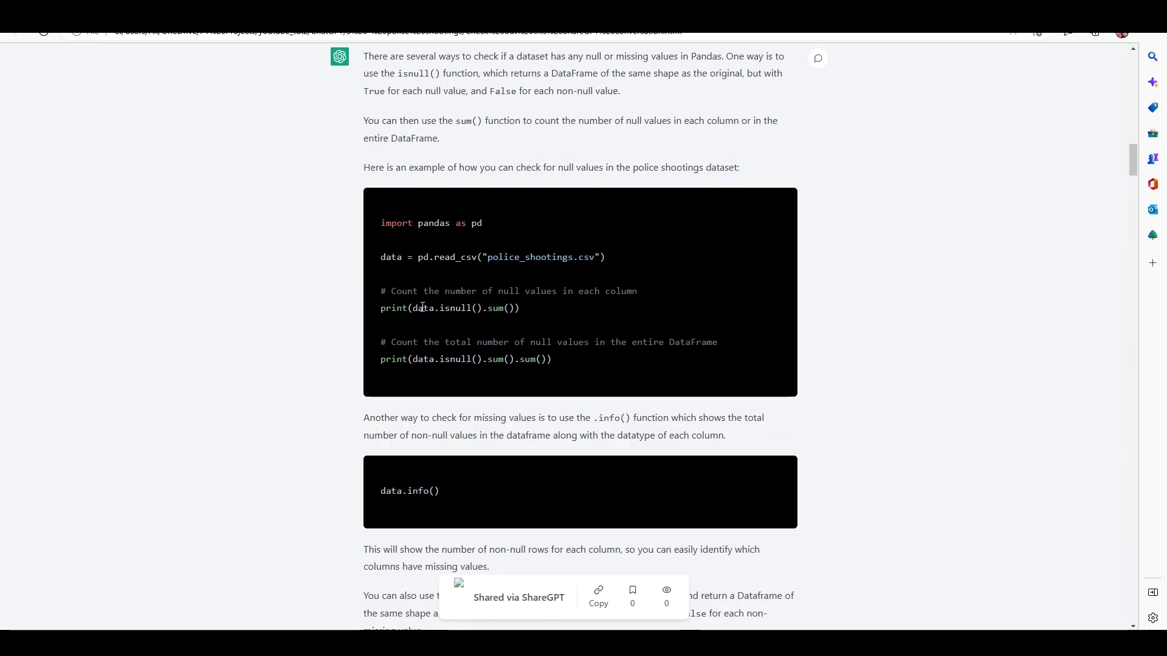
key(ctrl+Tab)
click(435, 315)
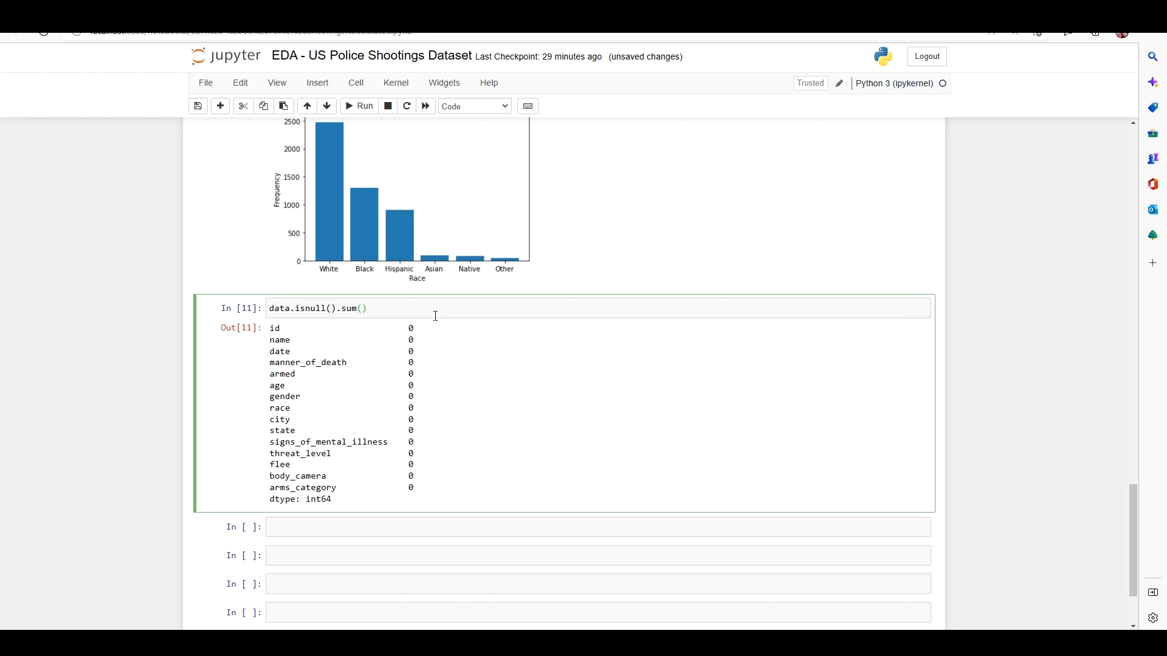
text(.sum()
key(shift+Return)
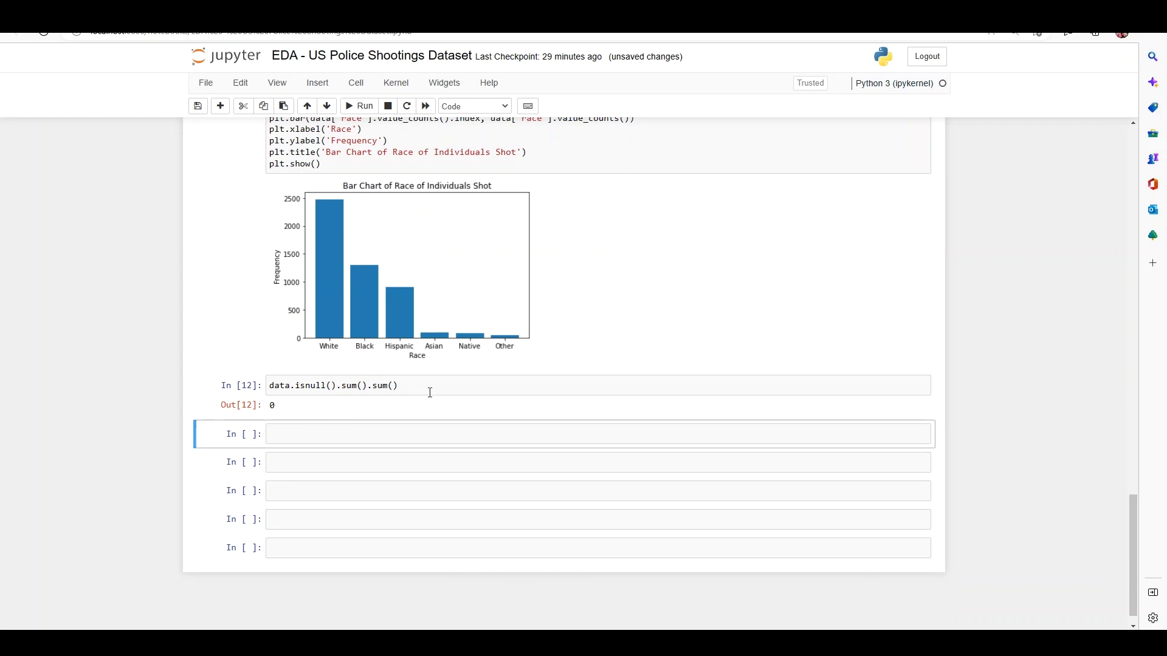
- Copy the null check into the next cell, change it to data.isna().sum() and run it
triple_click(348, 390)
key(ctrl+c)
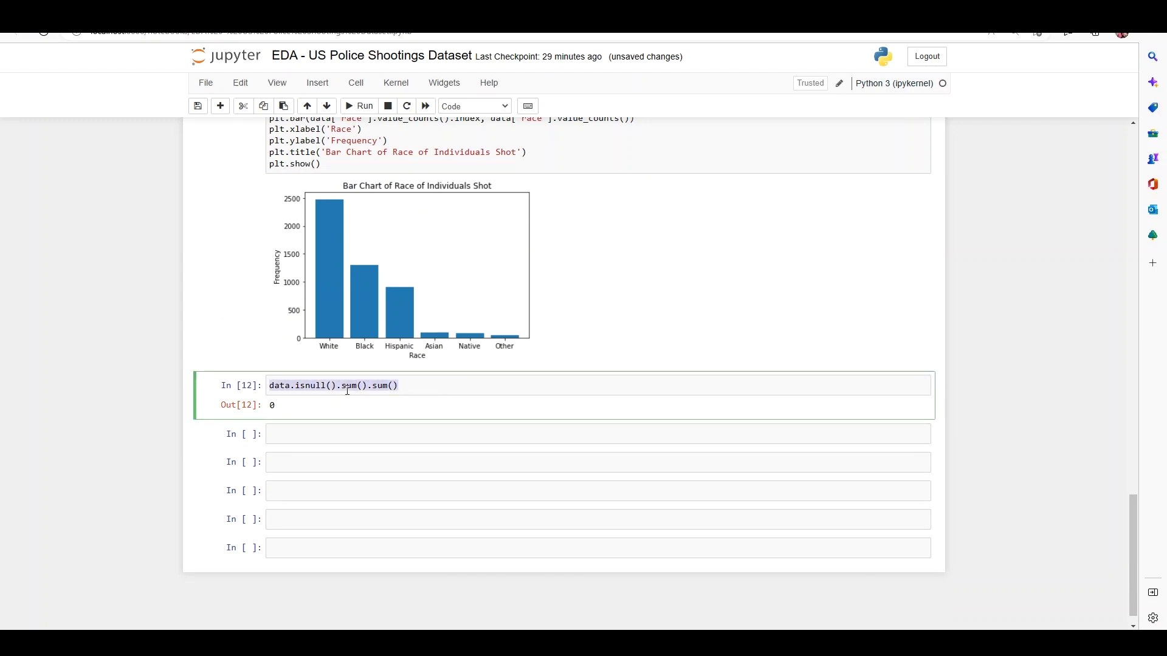
click(348, 431)
key(ctrl+v)
drag(306, 434, 391, 435)
text(na)
key(shift+Return)
key(BackSpace)
key(shift+Return)
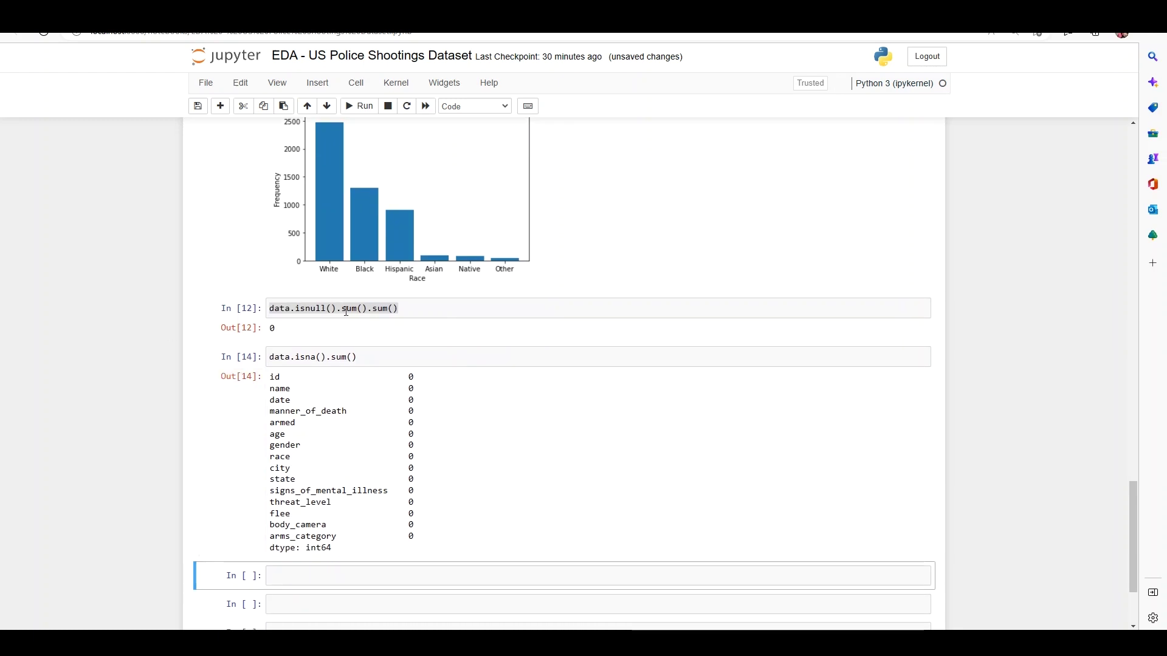
- Turn the isnull check into if data.isnull().sum().sum() < 0: with print("we have some missing values in our dataframe!!") beneath it
click(398, 308)
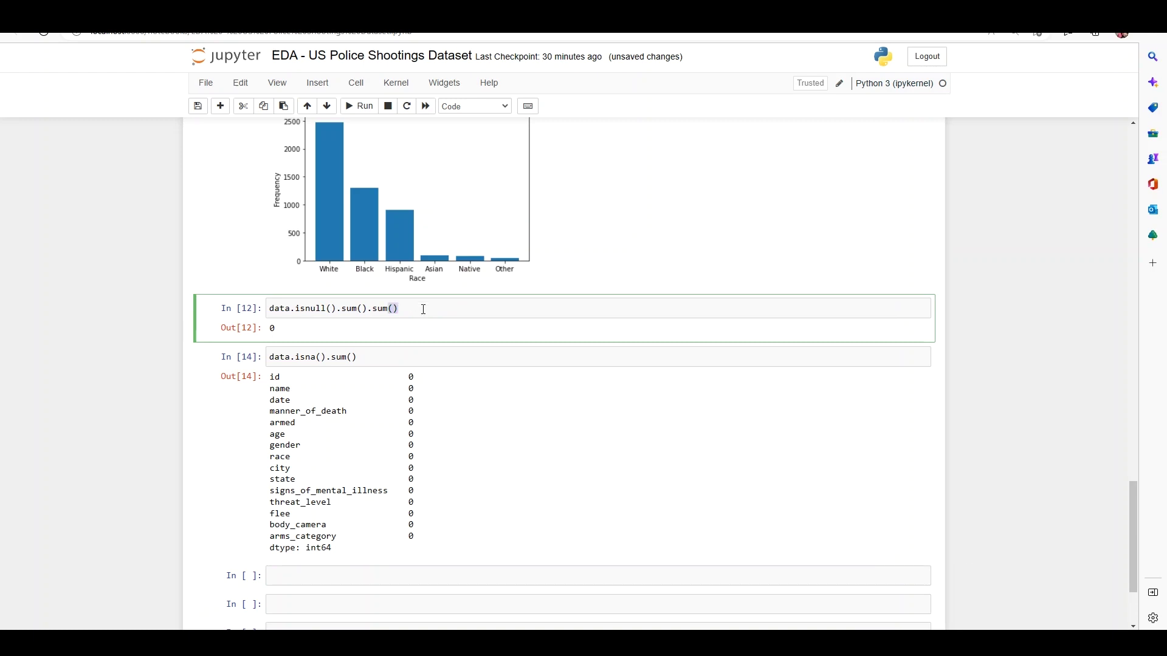
key(Home)
text(if)
key(End)
text(> )
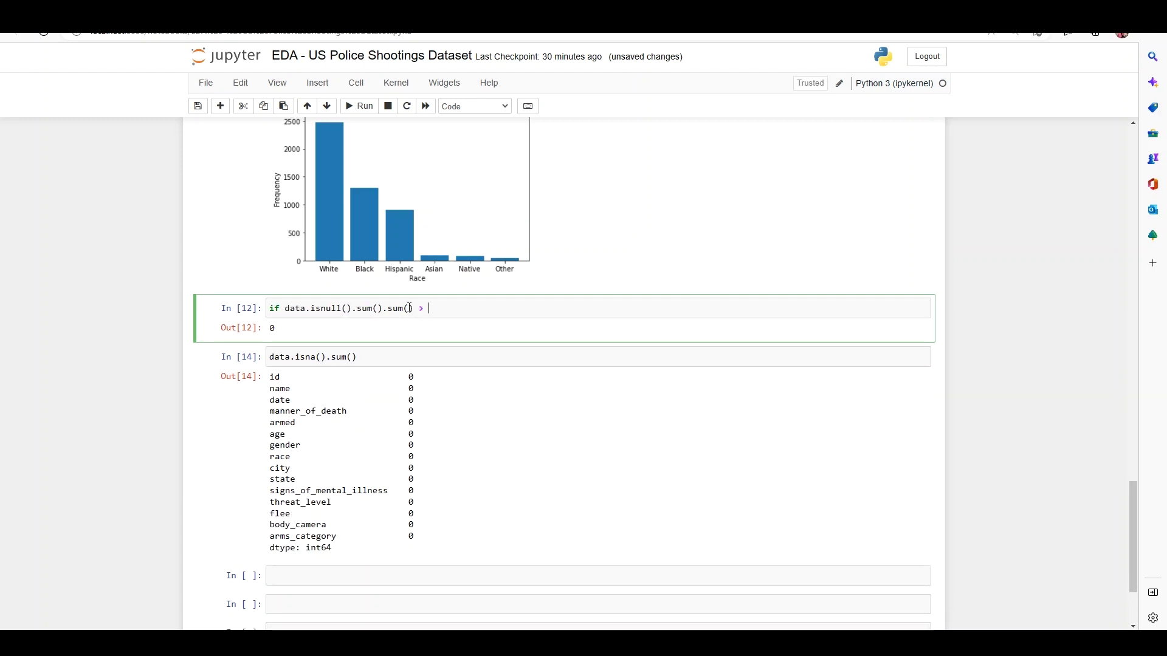
text(< 0:)
key(Return)
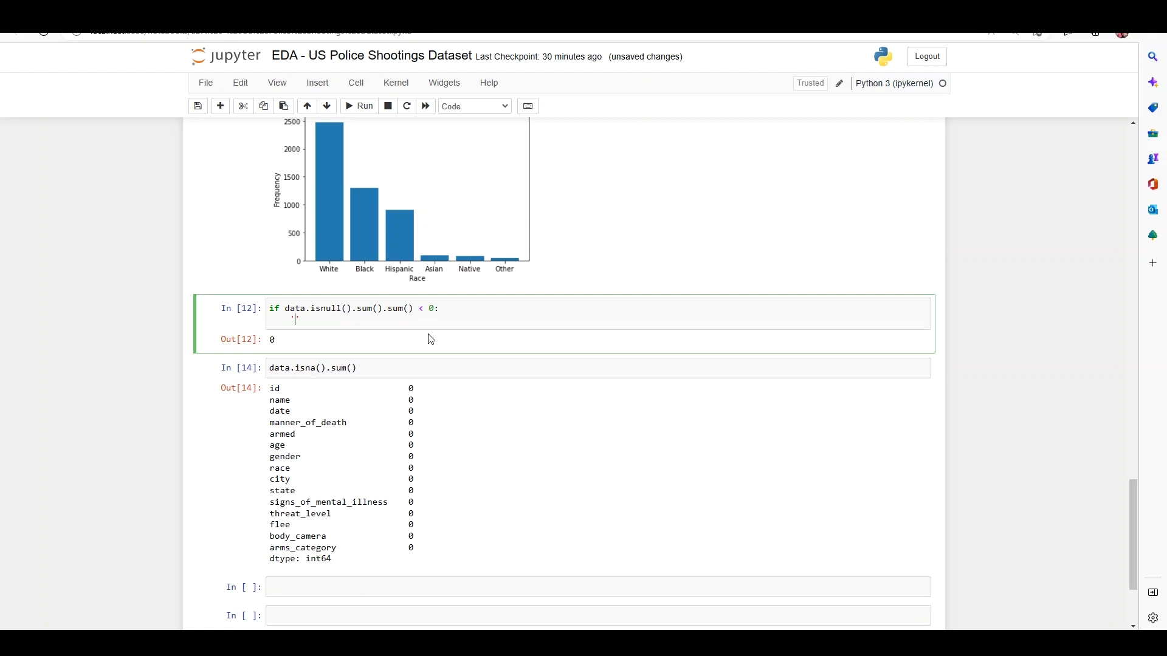
text(print("we have some missin values in our dataframe!!)
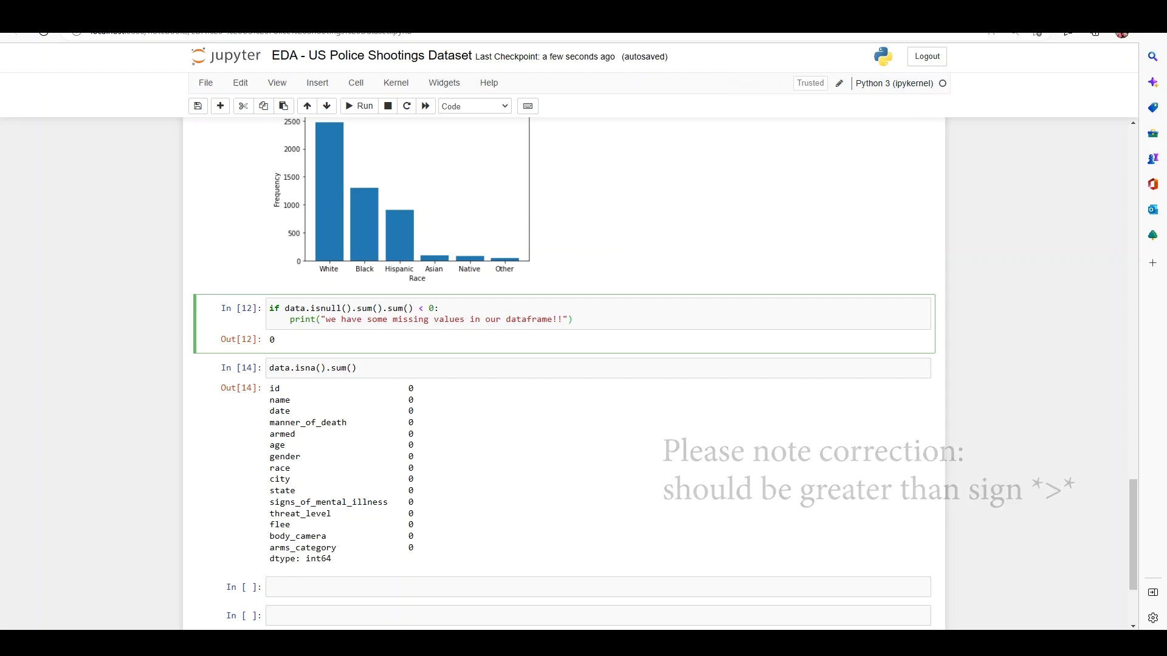
- Copy the code from "# Extract the year from the date column" through plt.show() in the ShareGPT answer on deaths over the years
mouse_move(329, 619)
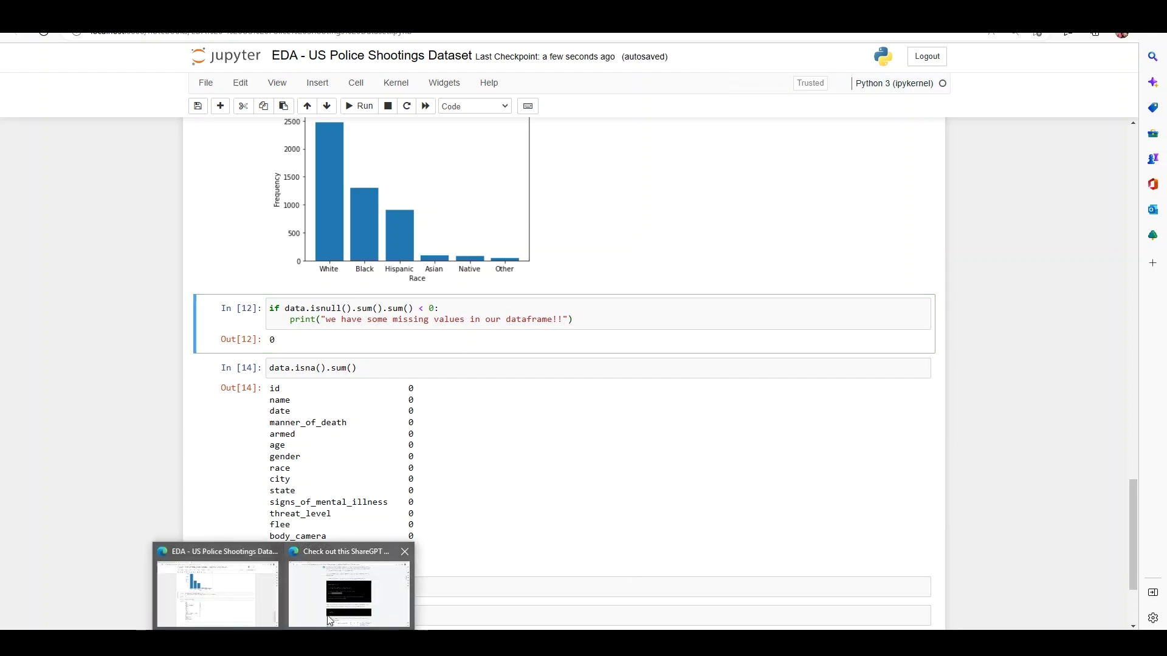
click(351, 588)
scroll(456, 450, down, 10)
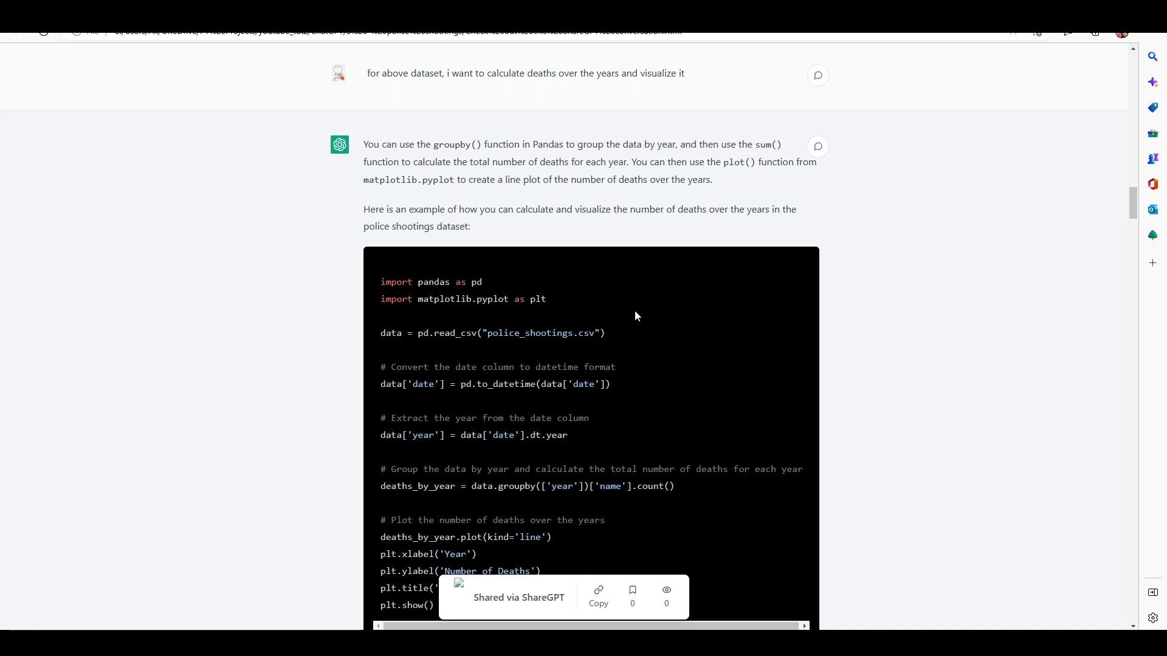
scroll(464, 271, down, 1)
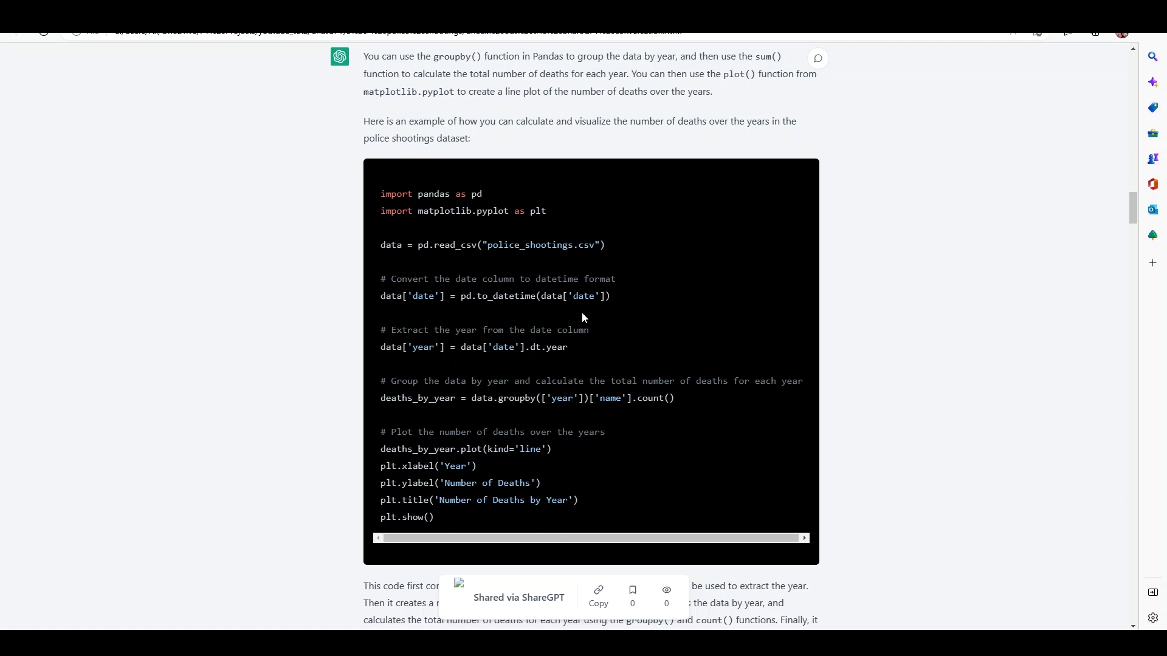
drag(382, 324, 465, 518)
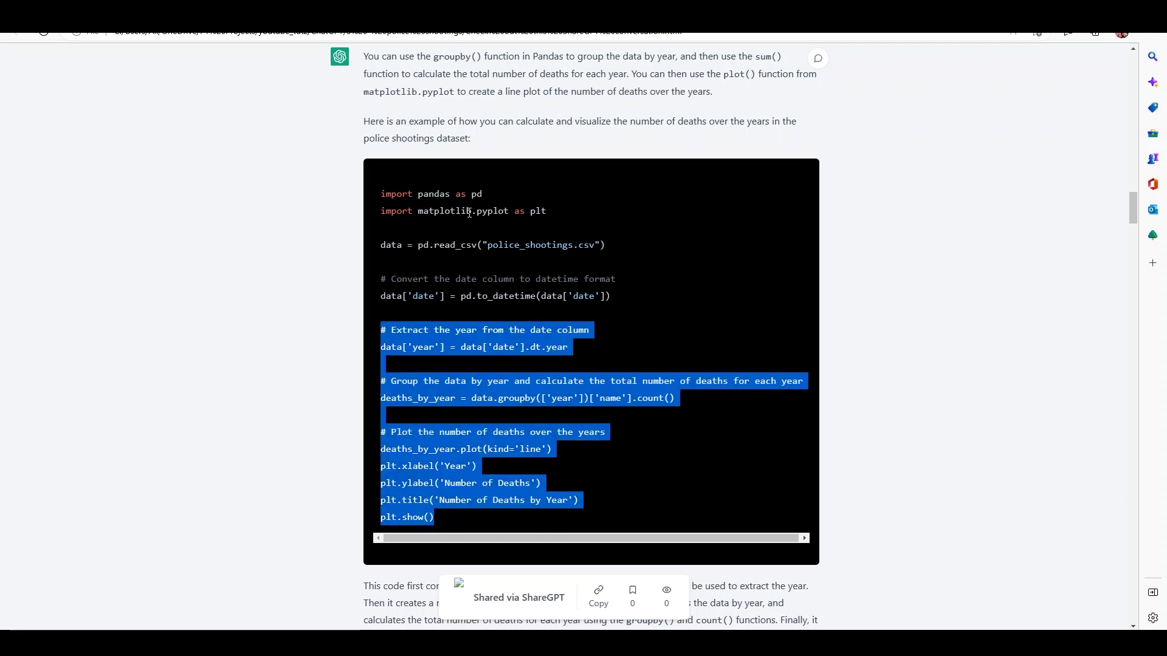
key(alt+Tab)
scroll(453, 365, down, 3)
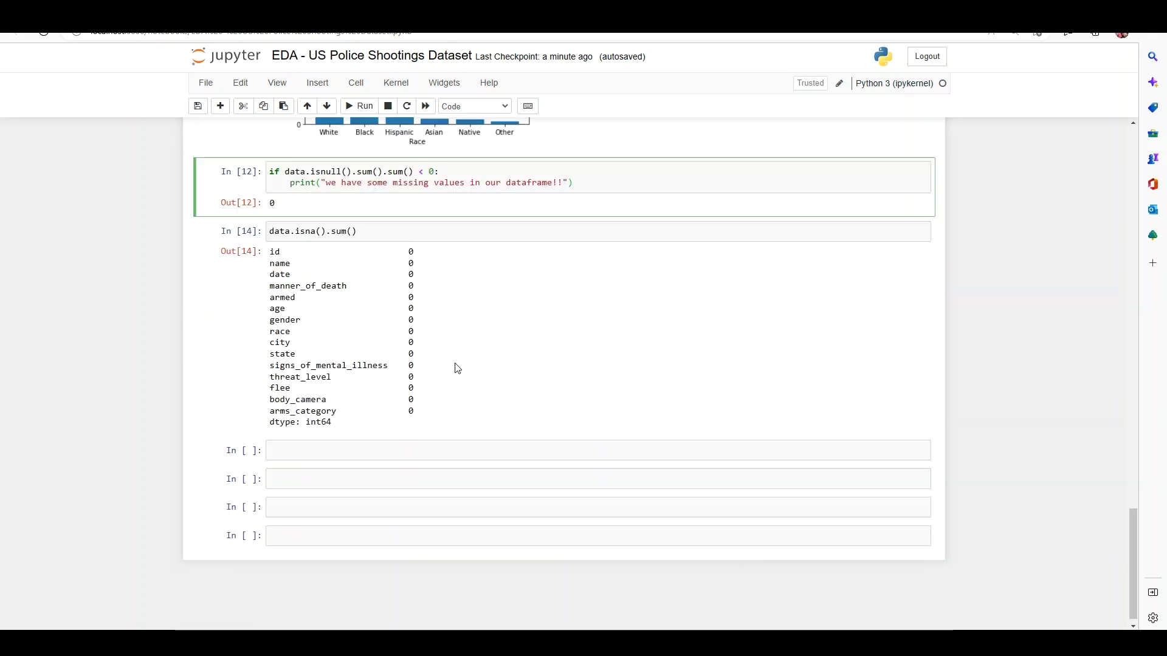
- Copy import matplotlib.pyplot as plt from the same answer, place it above the deaths-by-year code in the notebook and run the cell
key(alt+Tab)
triple_click(451, 212)
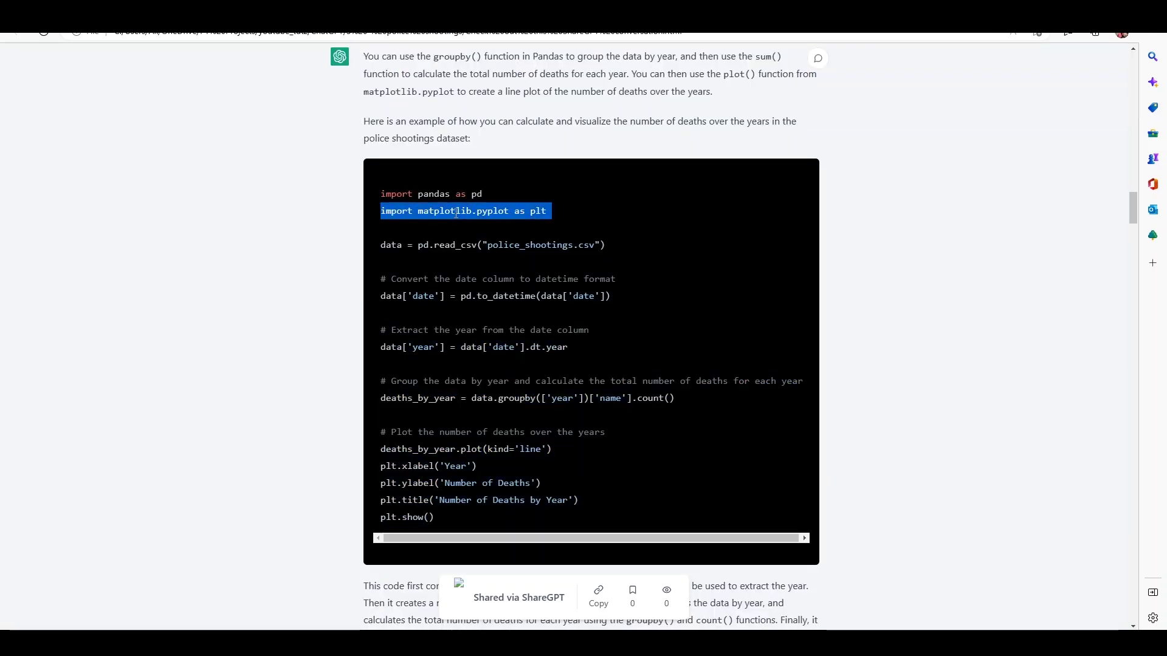
key(ctrl+c)
key(alt+Tab)
key(ctrl+v)
key(BackSpace)
key(shift+Return)
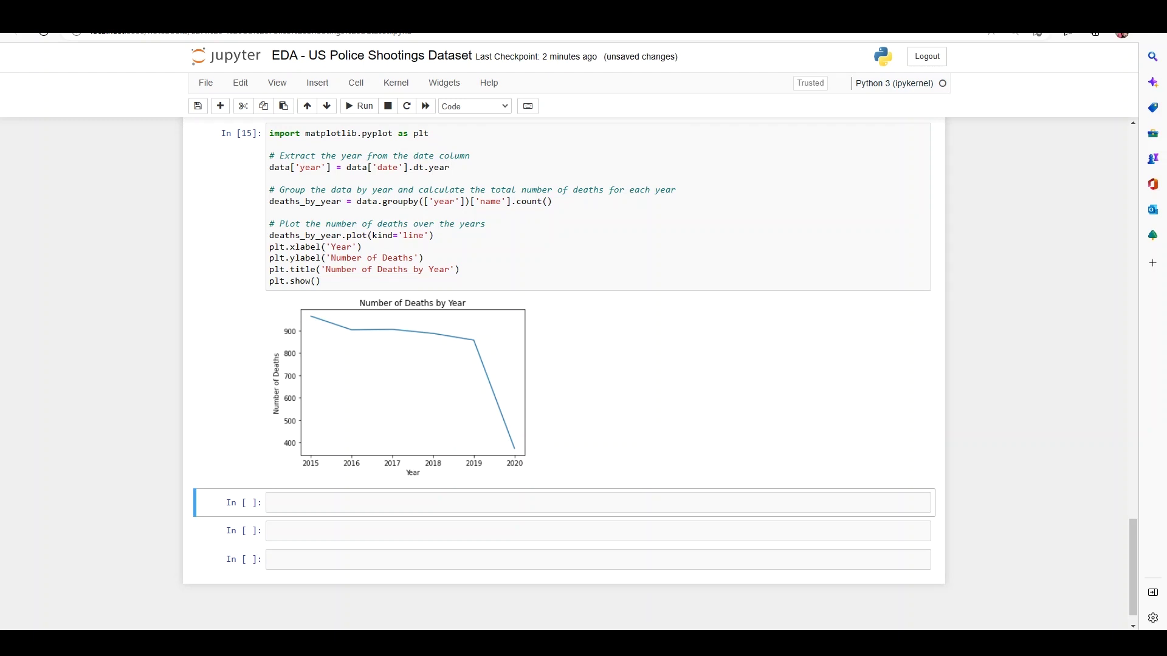
- Copy data.groupby(['year'])['name'].count() from the plotting code into the cell below the line chart and run it
drag(361, 201, 552, 201)
drag(456, 202, 303, 503)
key(shift+Return)
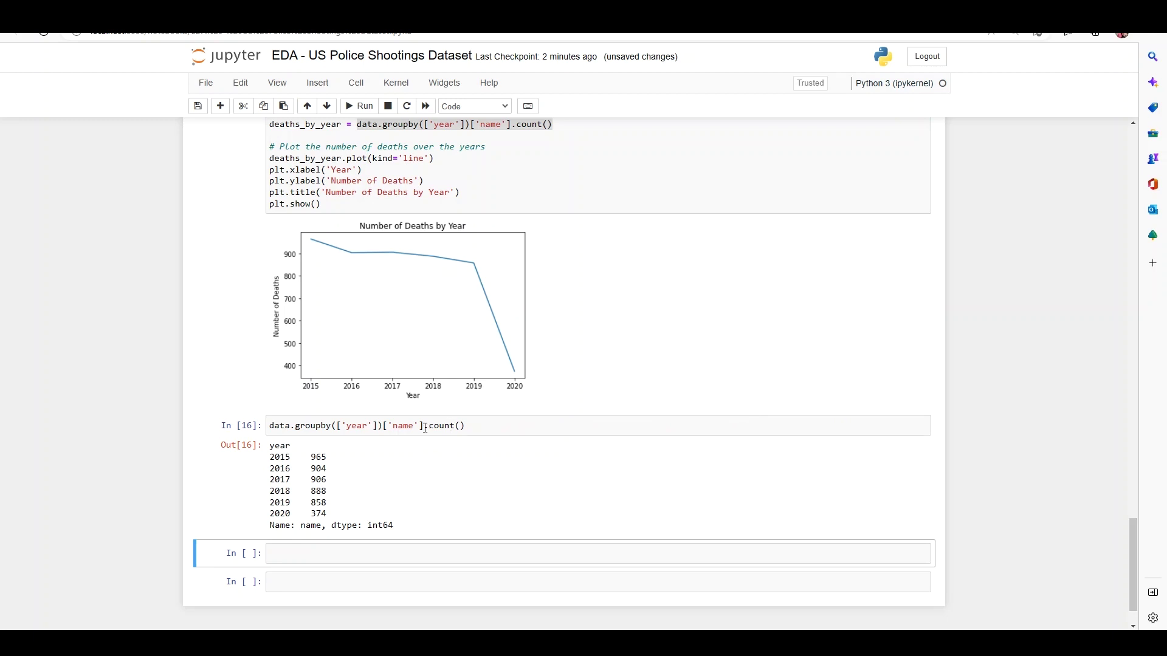
- Open a second argument after ['year'] in the groupby cell under the line chart and copy data['date'].dt.year from the plotting code
click(384, 425)
text(,)
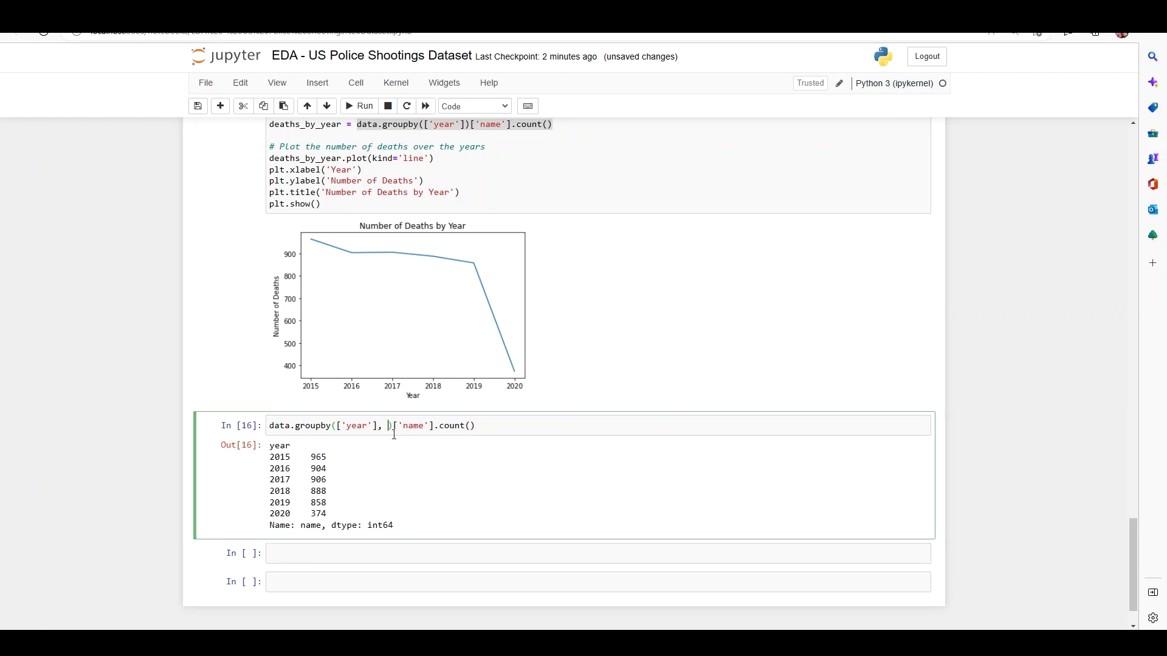
scroll(350, 167, up, 1)
click(349, 167)
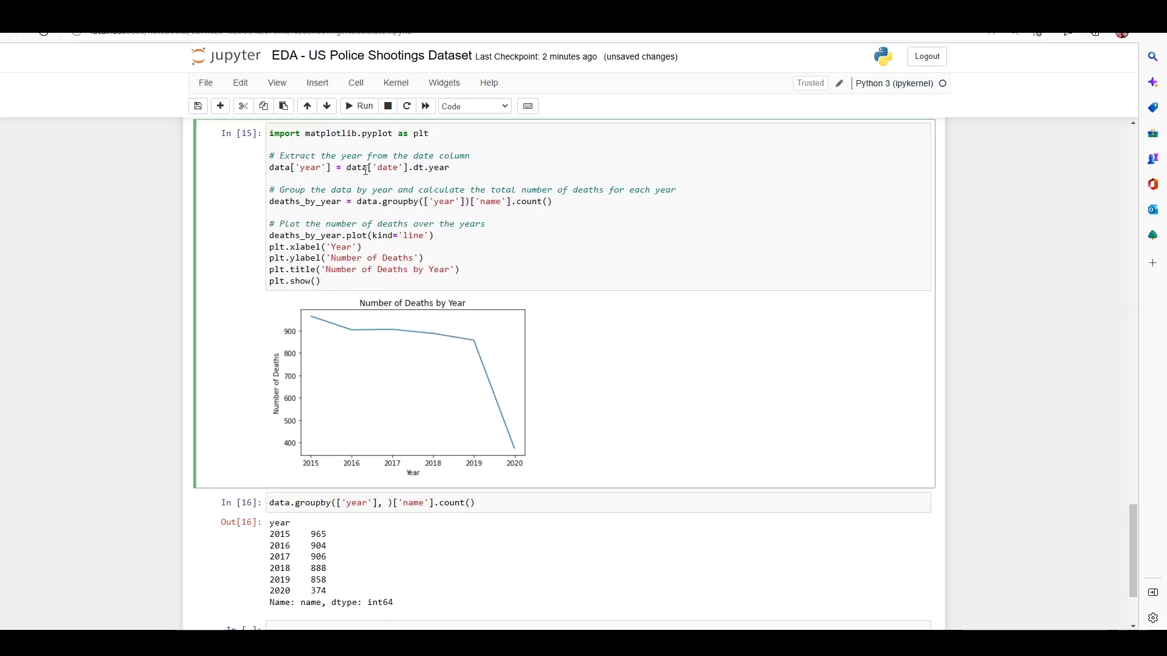
drag(347, 167, 449, 168)
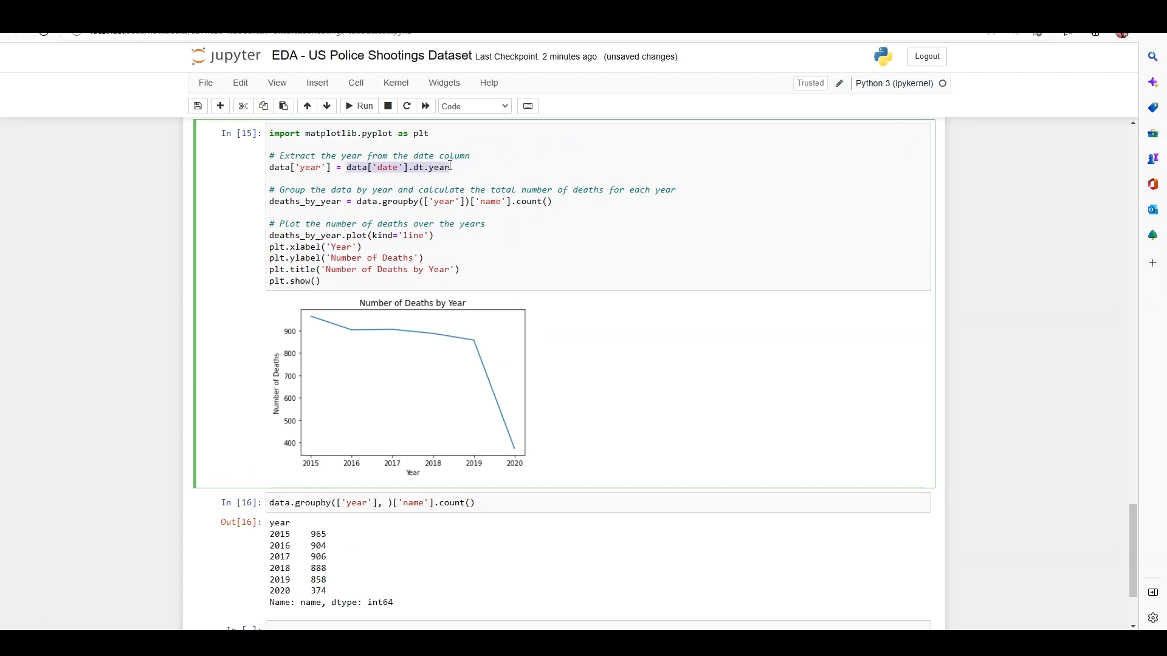
key(ctrl+c)
- Change the cell to data.groupby(['year', data['date'].dt.month])['name'].count(), reusing the copied expression, and run it
click(387, 503)
scroll(414, 392, down, 2)
key(ctrl+v)
key(BackSpace)
key(BackSpace)
key(BackSpace)
key(BackSpace)
text(month)
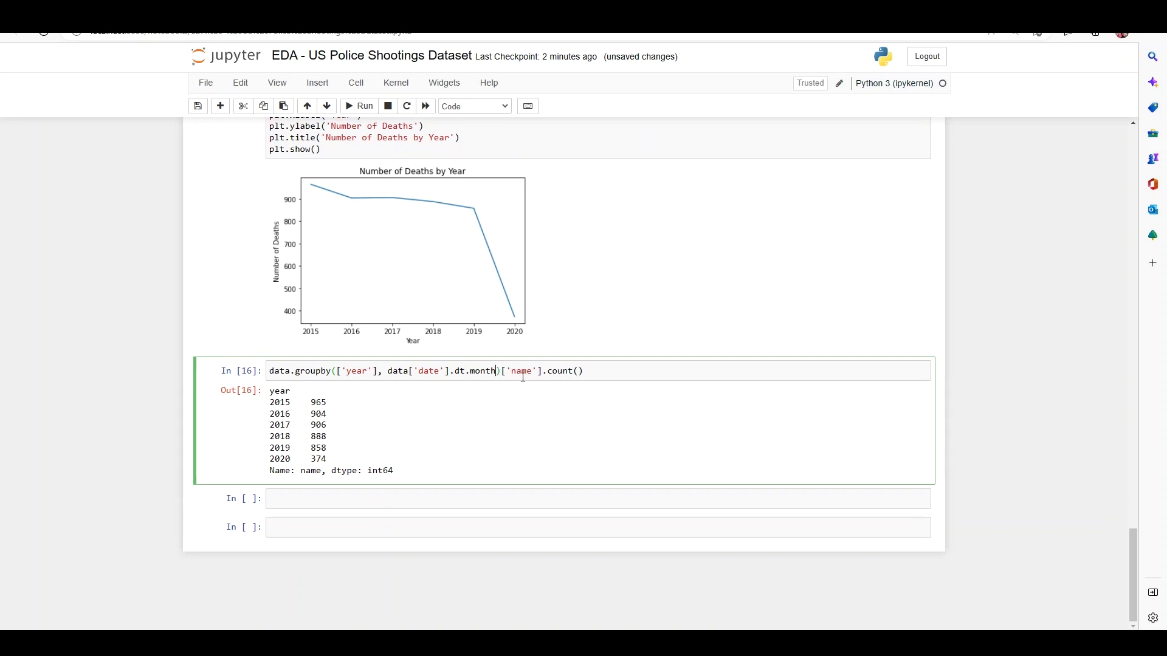
click(583, 369)
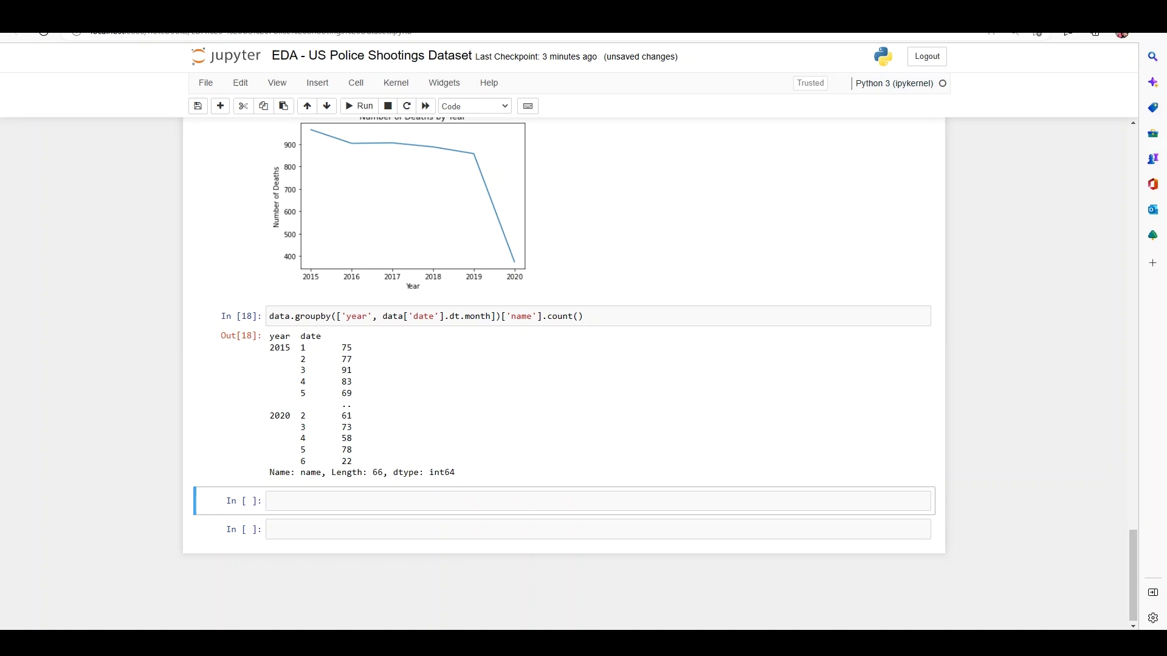
- In the next cell, filter with data[data['year'] == 2020], append the copied year-and-month groupby count and run it
click(290, 316)
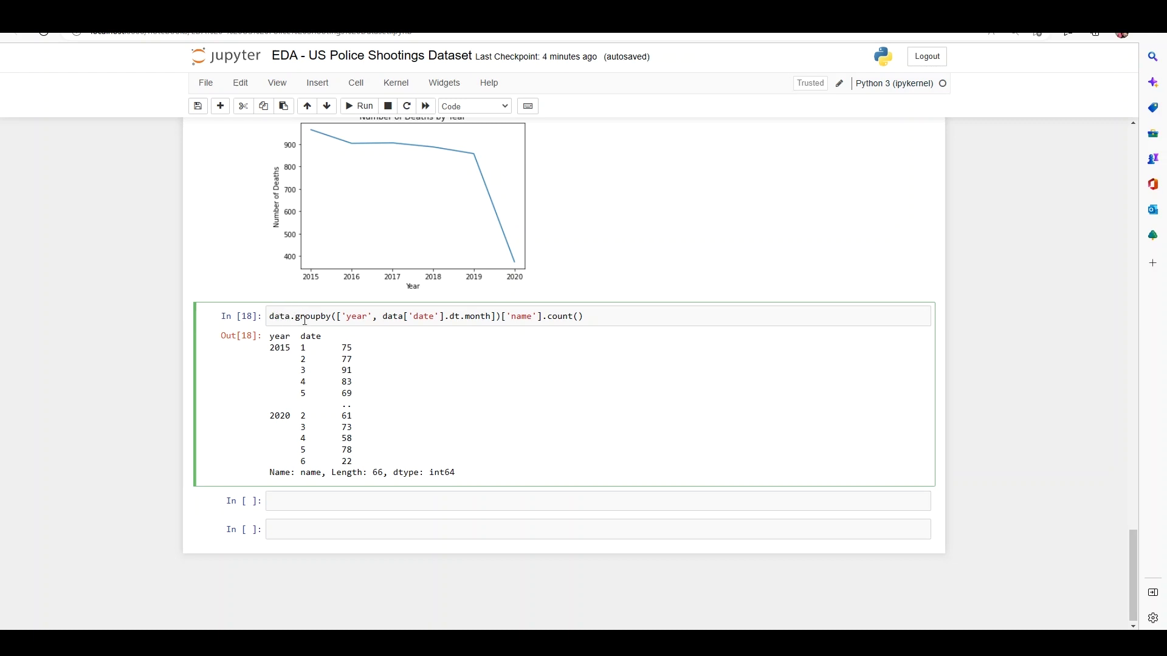
click(305, 505)
text(data[data['year'] == 2020)
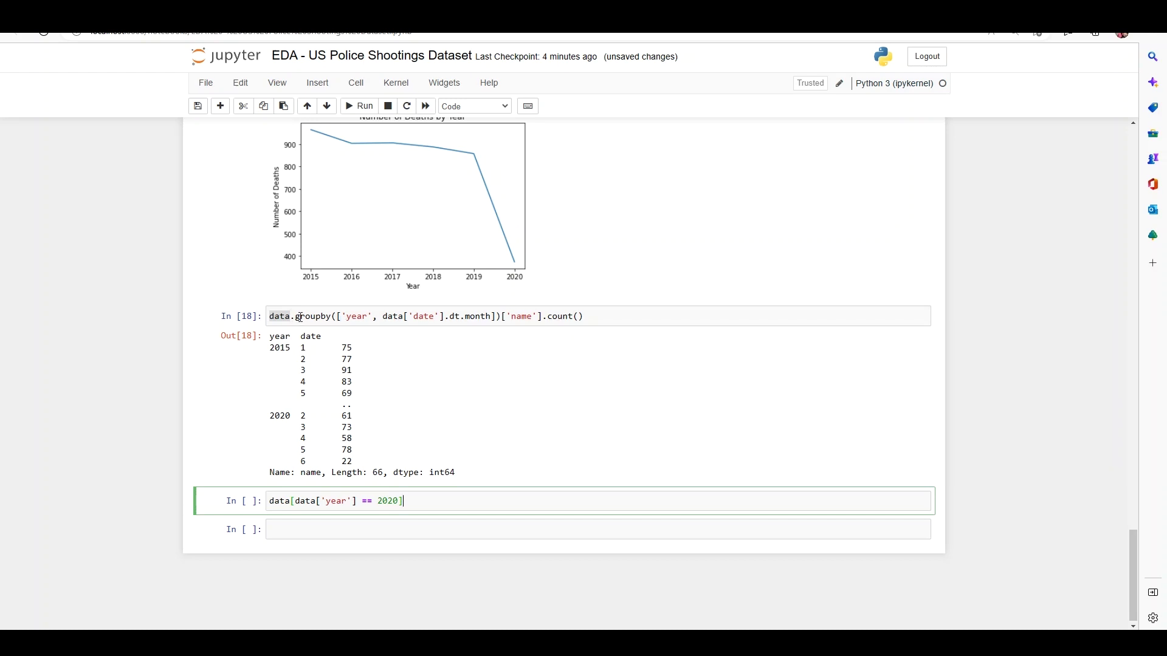
drag(300, 318, 456, 498)
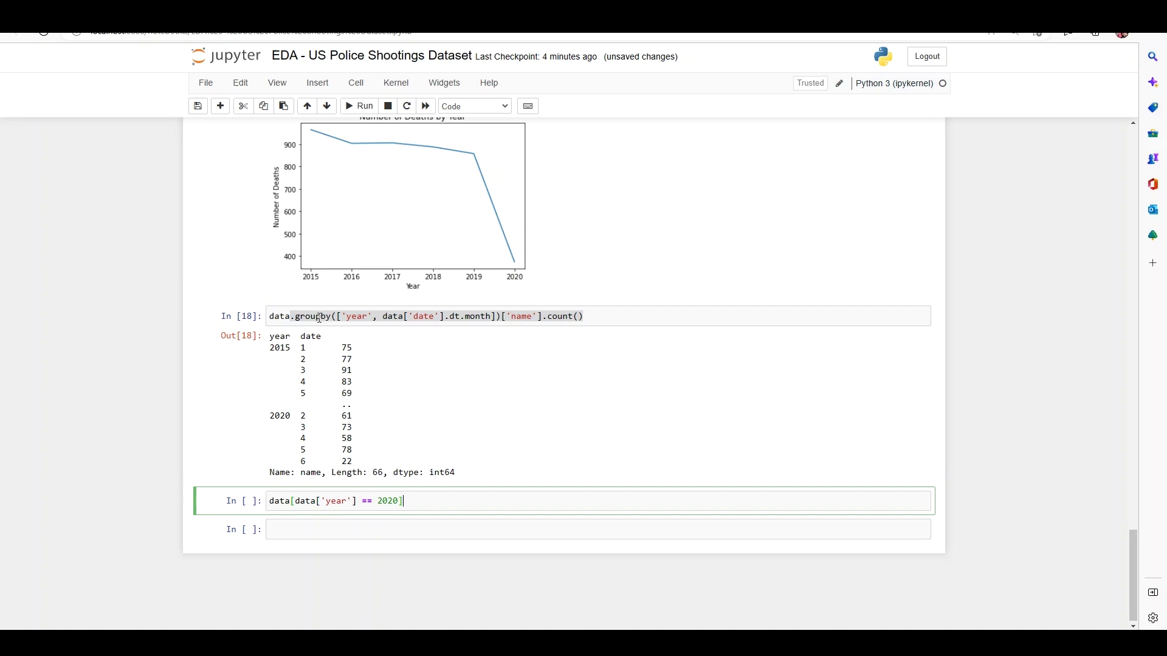
key(ctrl+v)
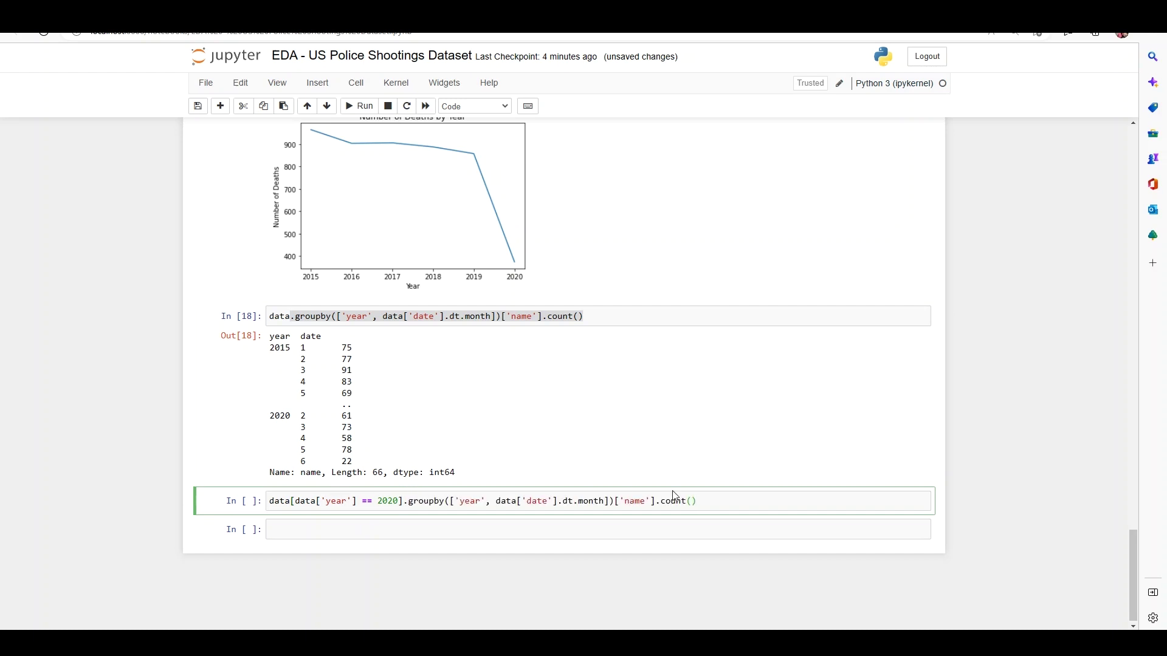
key(shift+Return)
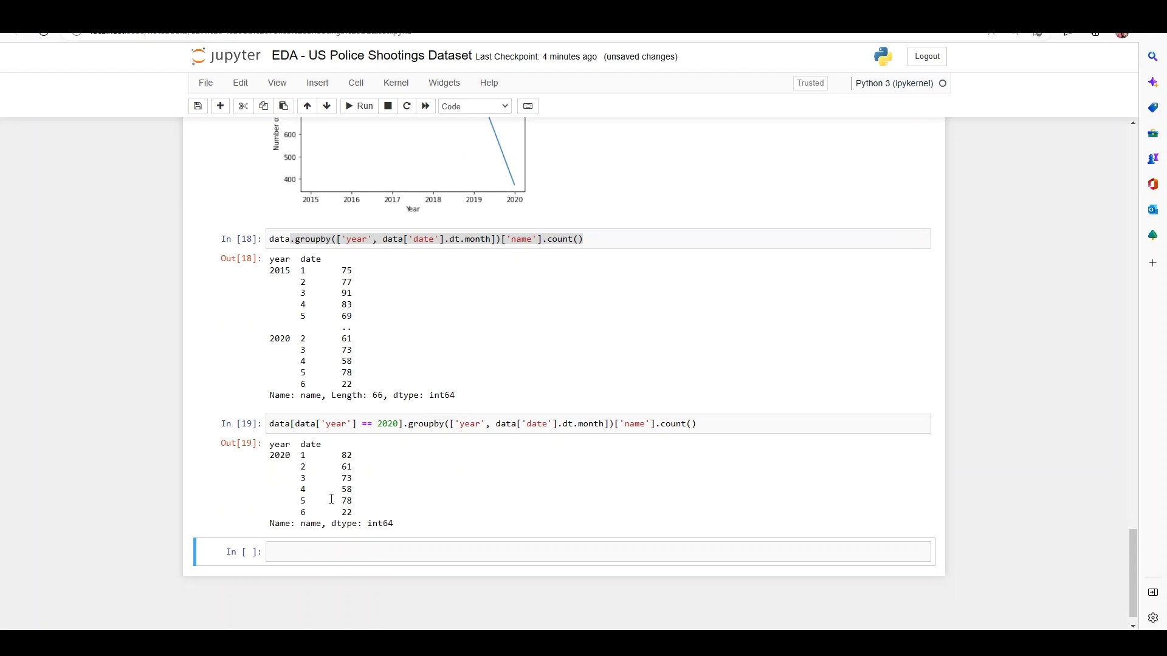
- Set the year filter in the monthly count cell to 2019, rerun it and compare the output with the yearly line chart
click(398, 423)
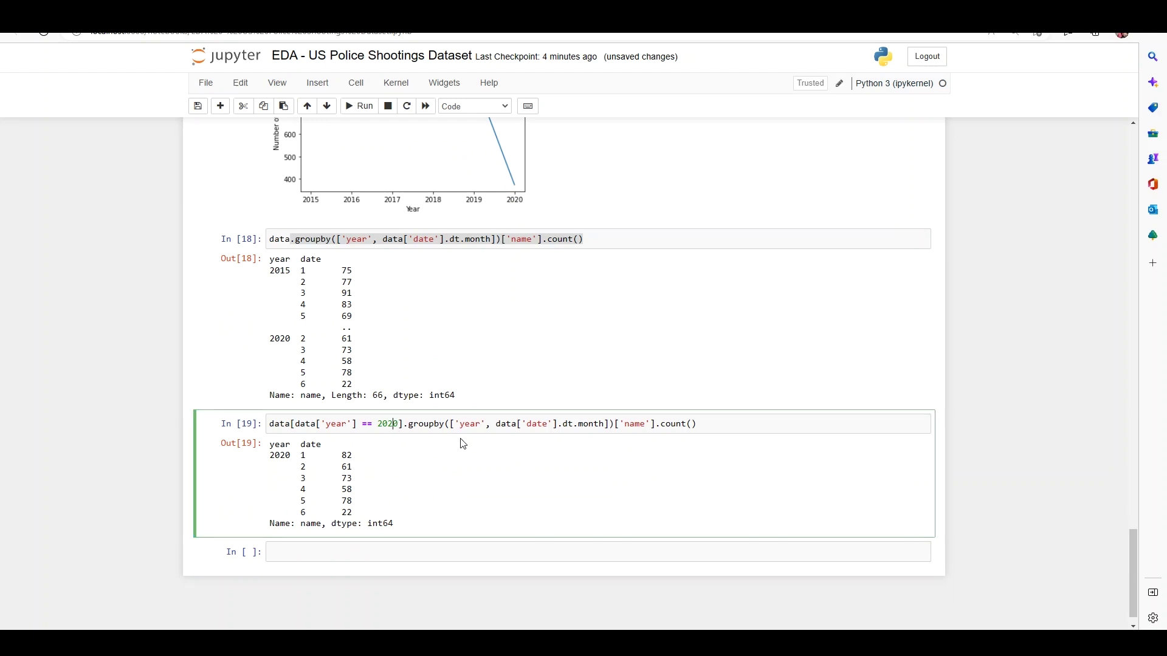
key(BackSpace)
key(BackSpace)
text(19)
key(shift+Return)
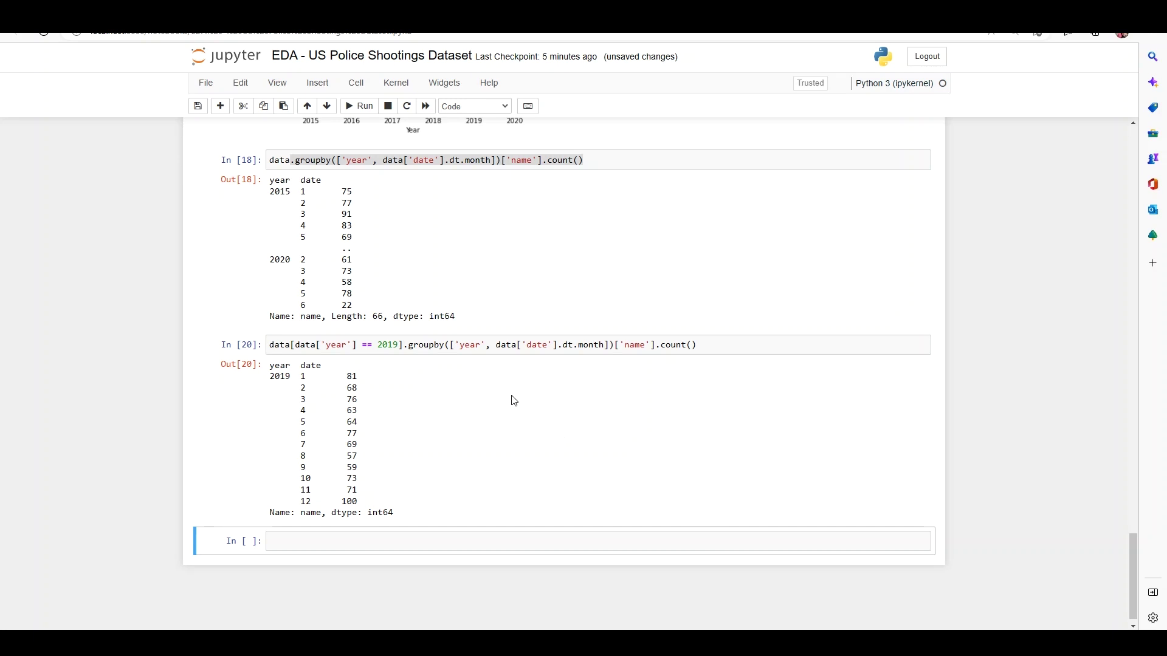
scroll(515, 400, up, 3)
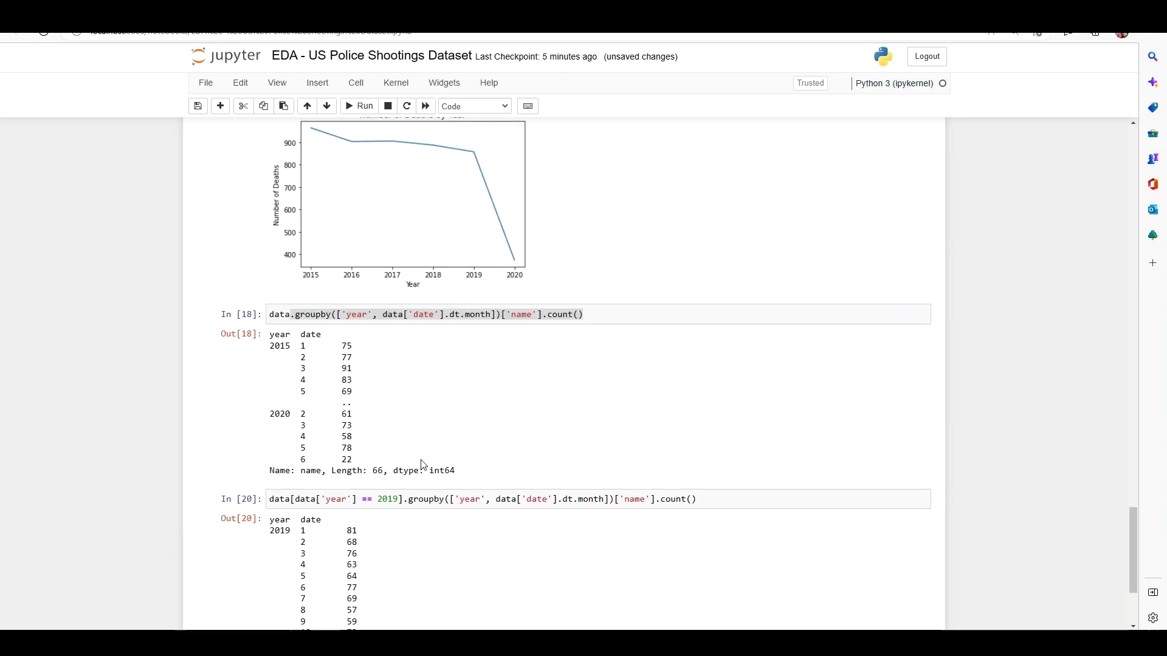
scroll(425, 468, down, 3)
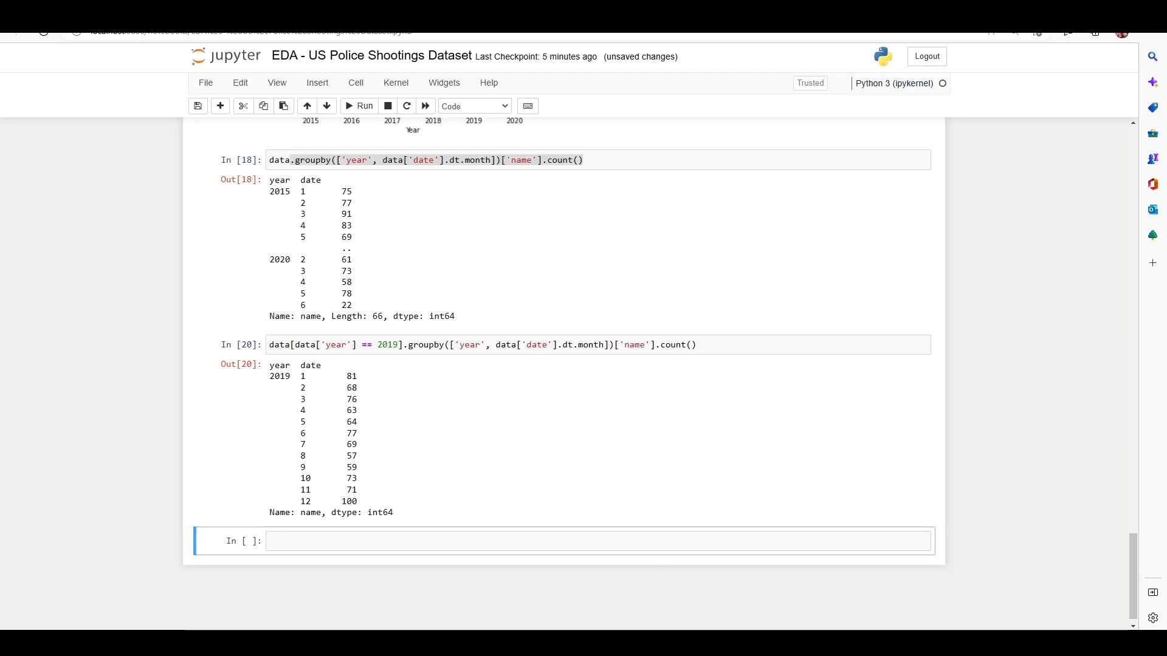
scroll(190, 356, down, 1)
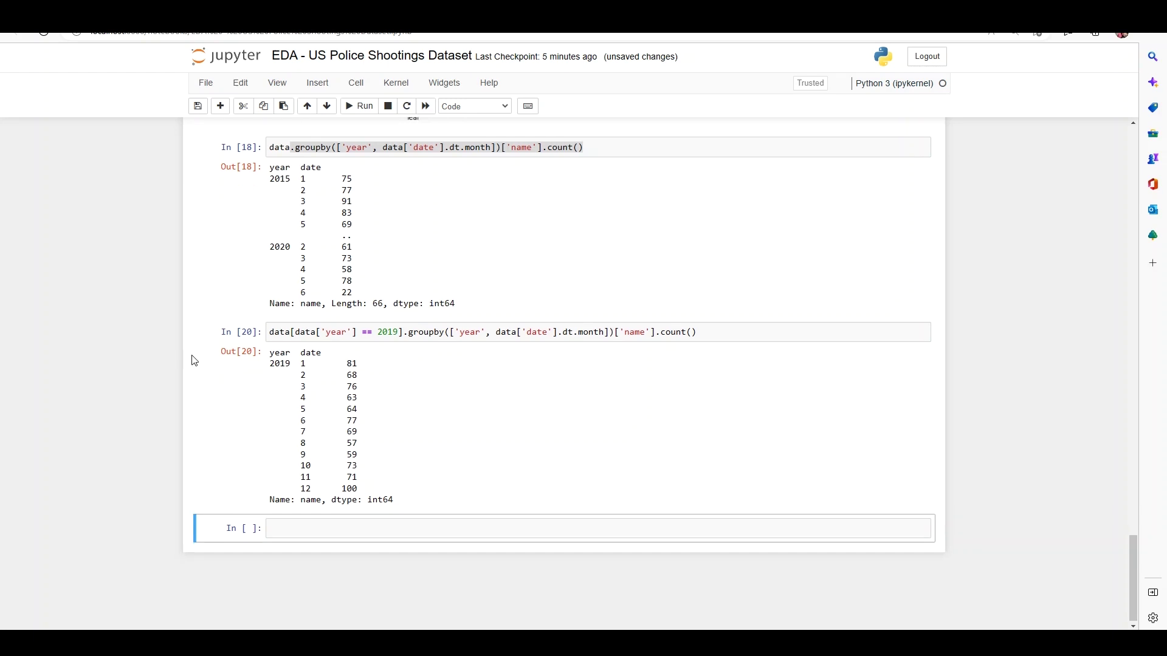
- Insert five empty cells below the last cell of the notebook
click(364, 530)
key(Escape)
key(b)
key(b)
key(b)
key(b)
key(b)
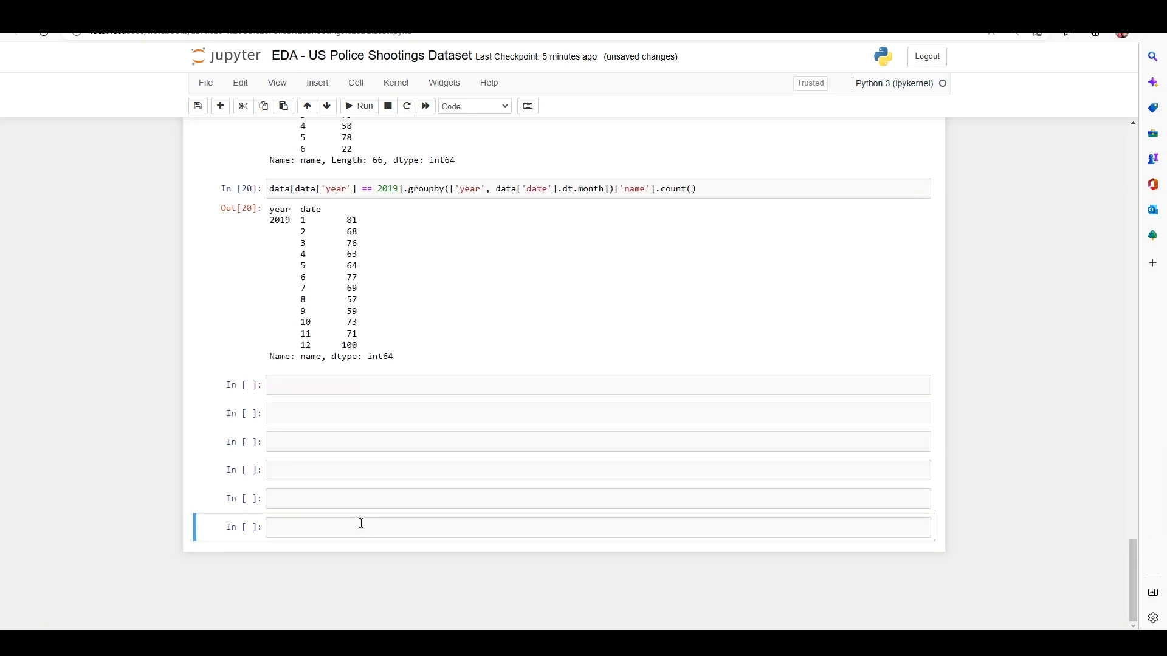
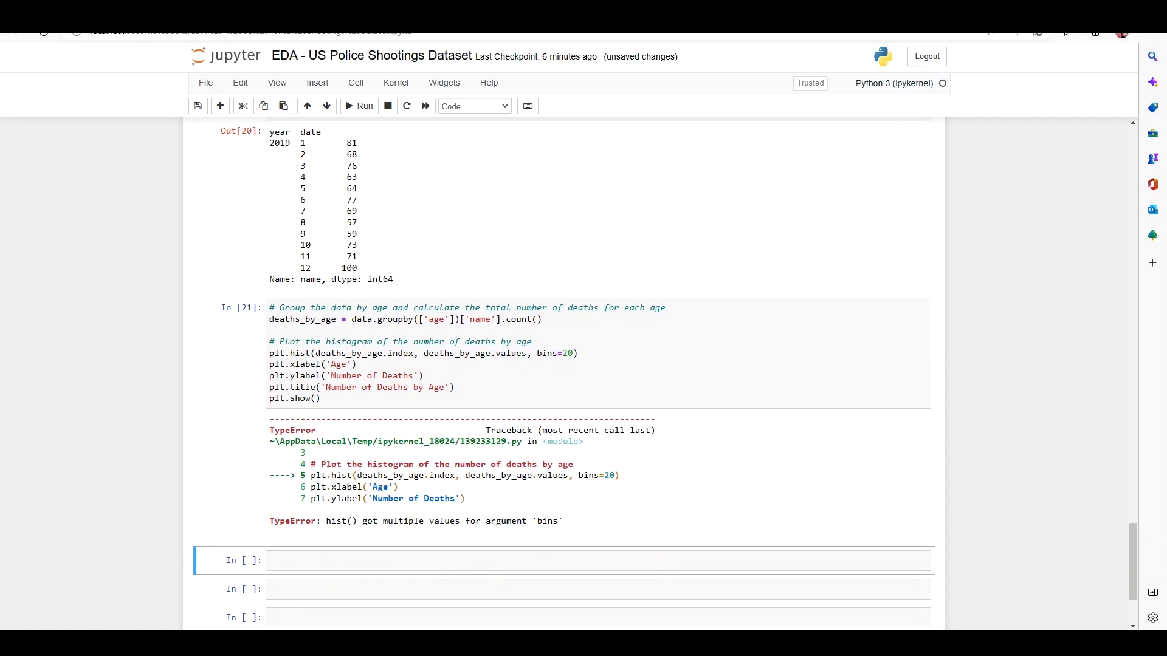
- Switch to the ShareGPT conversation and find the suggested plt.hist fixes for the "hist() got multiple values for argument 'bins'" error
key(ctrl+Tab)
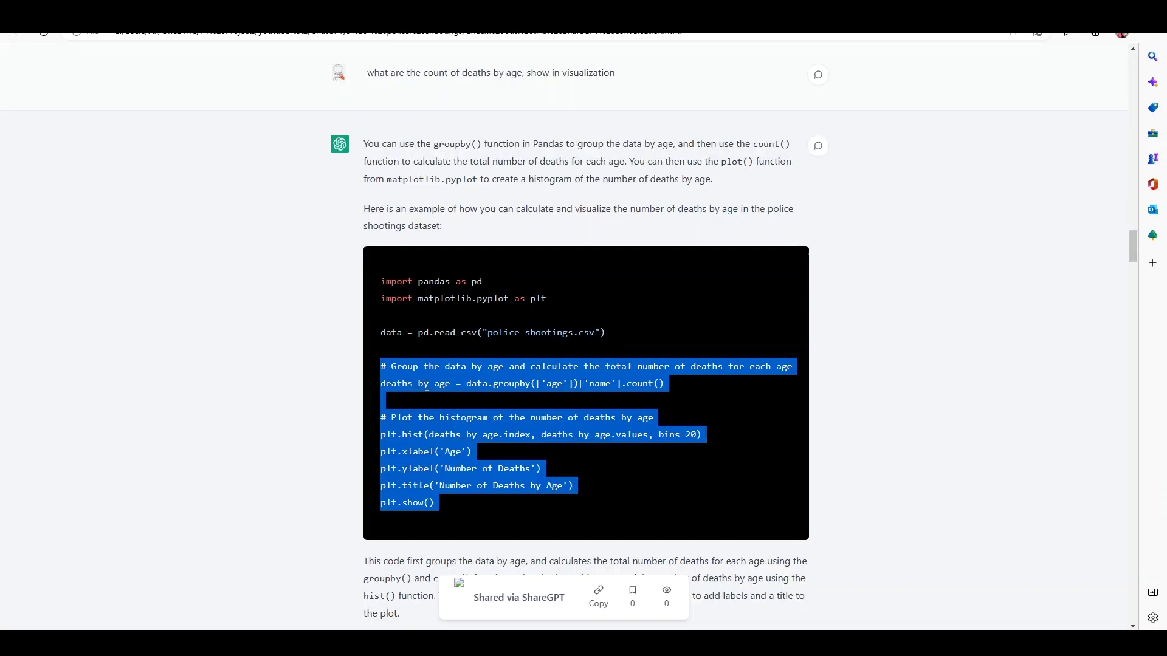
scroll(419, 364, down, 3)
scroll(419, 364, down, 15)
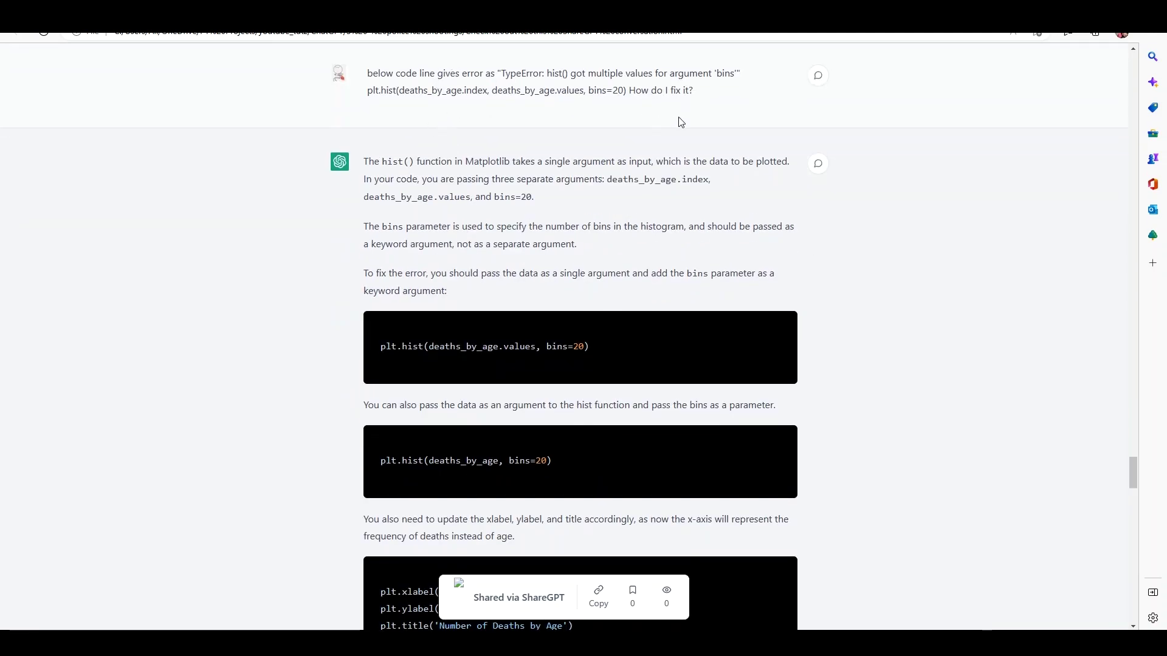
scroll(621, 244, down, 2)
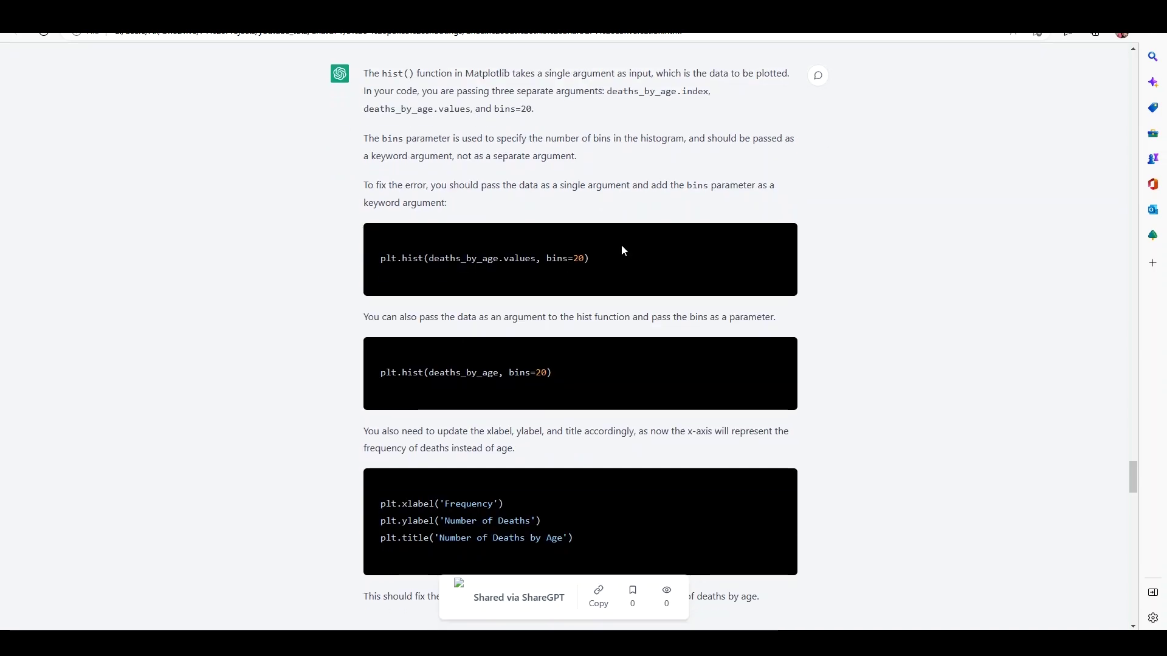
scroll(621, 244, up, 2)
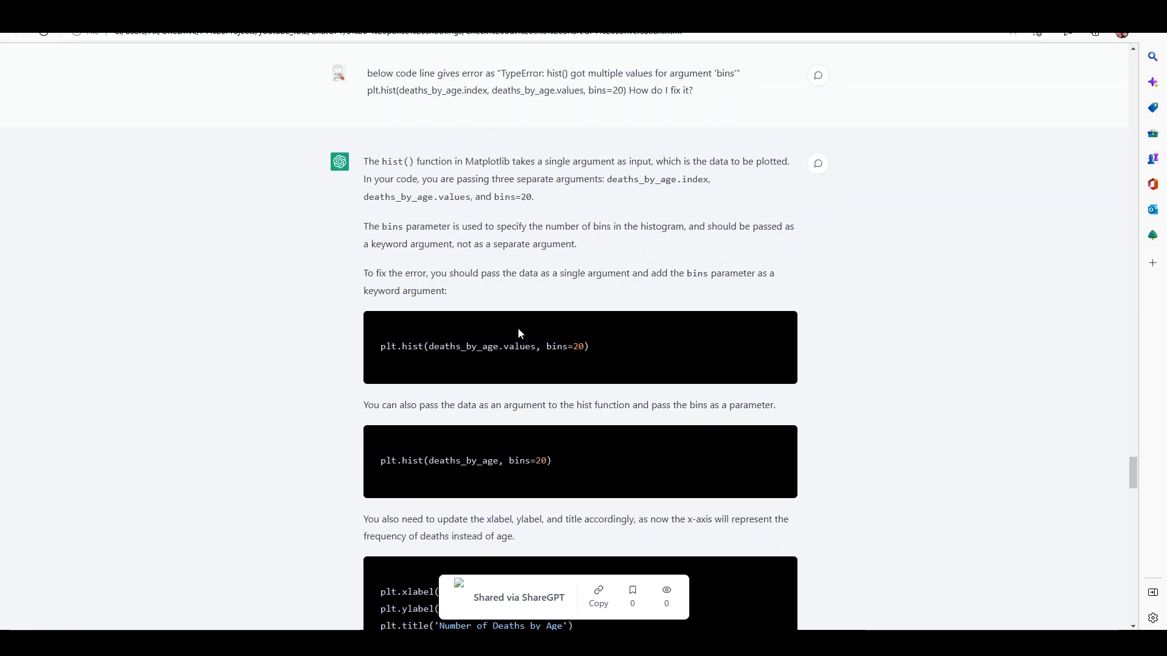
triple_click(428, 365)
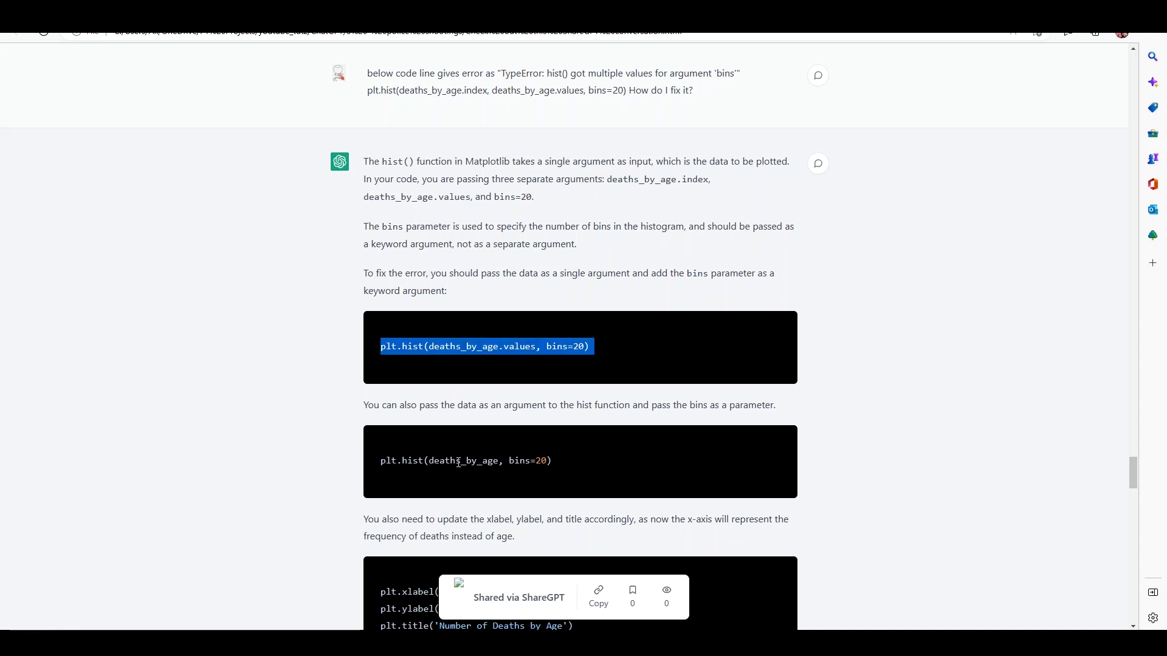
- Replace the plt.hist line in the notebook's deaths-by-age cell with plt.hist(deaths_by_age, bins=20)
key(ctrl+Tab)
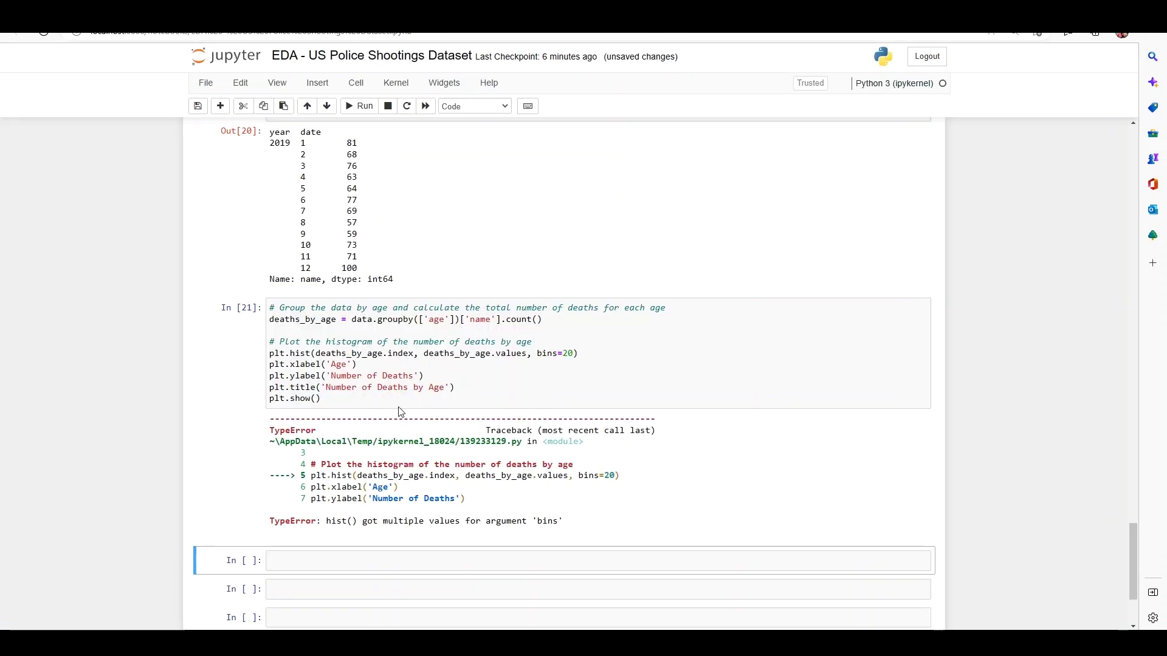
triple_click(401, 354)
text(plt.hist(deaths_by_age, bins=20))
key(BackSpace)
- Copy the plt.xlabel('Frequency'), plt.ylabel and plt.title lines from the ShareGPT fix into the deaths-by-age cell and run it
key(ctrl+Tab)
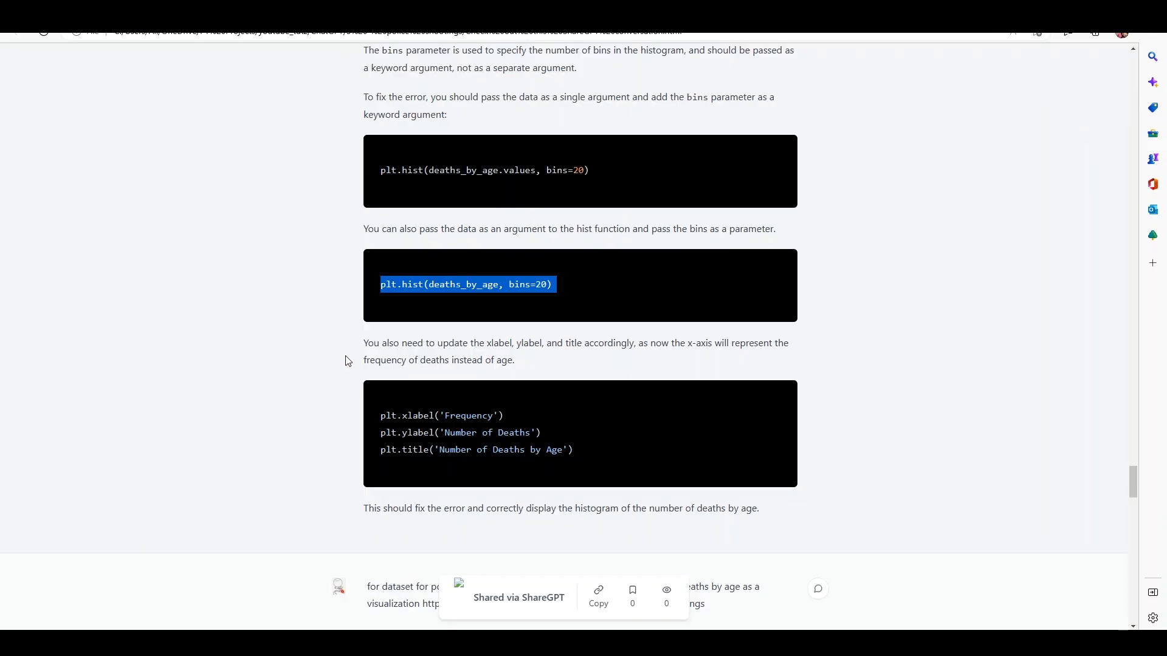
drag(557, 454, 381, 416)
key(ctrl+c)
key(ctrl+Tab)
key(shift+Return)
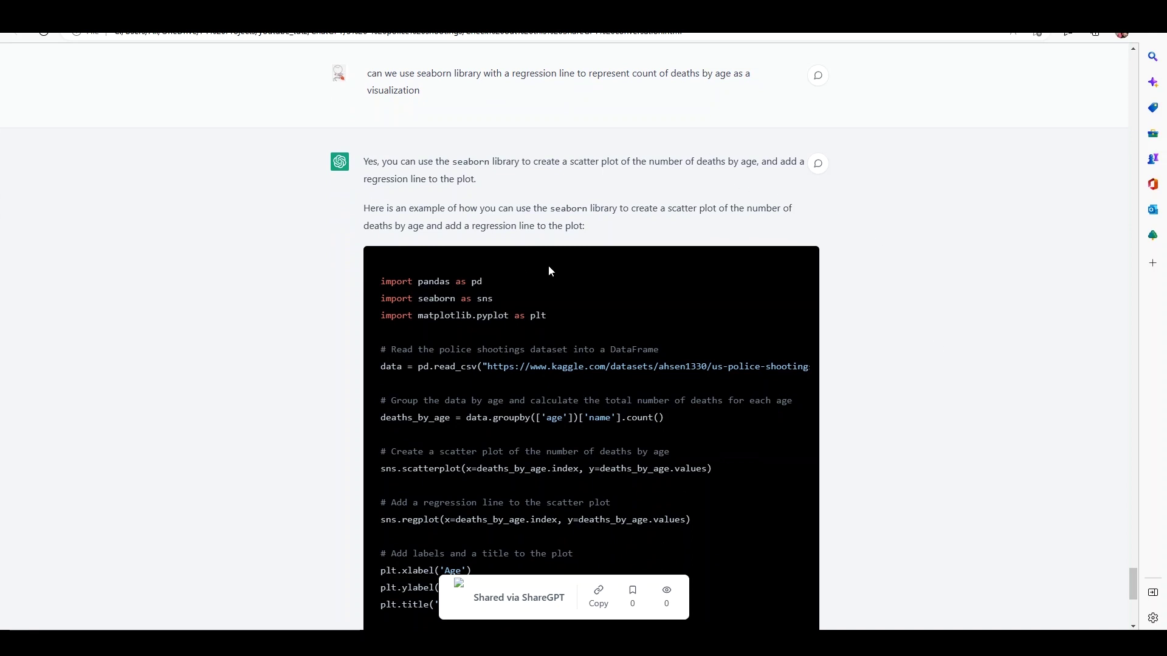
- Copy the seaborn scatter plot and regression line code for deaths by age from the ShareGPT answer into the notebook and run it
scroll(548, 265, down, 1)
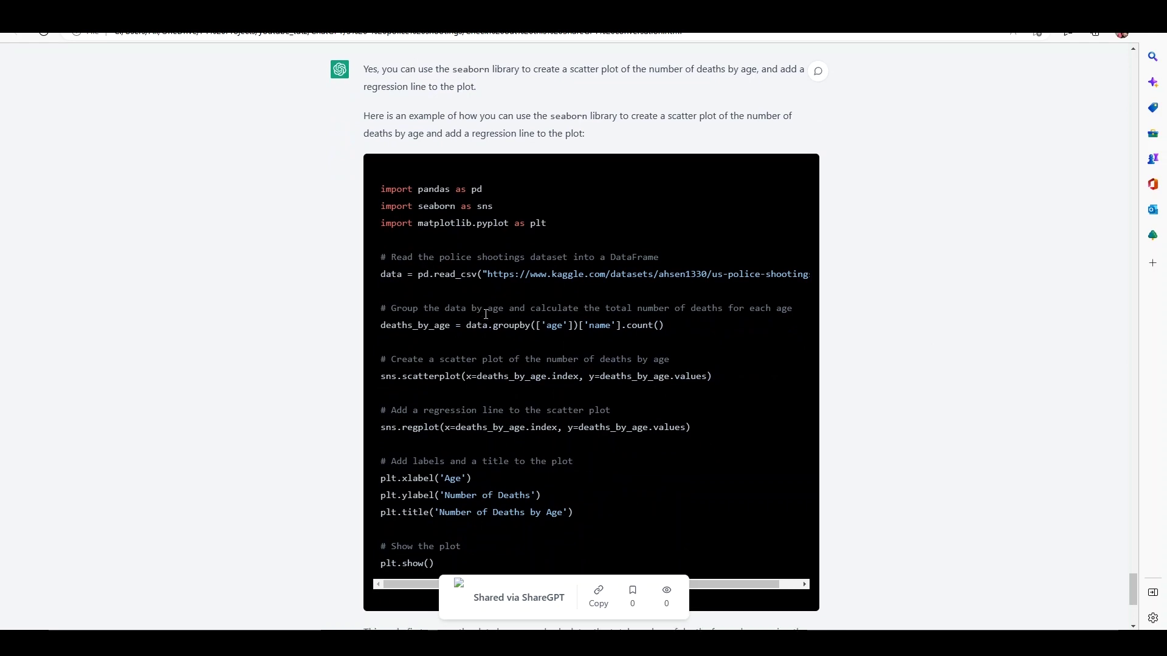
scroll(493, 374, down, 1)
drag(437, 477, 375, 226)
mouse_move(279, 641)
click(247, 584)
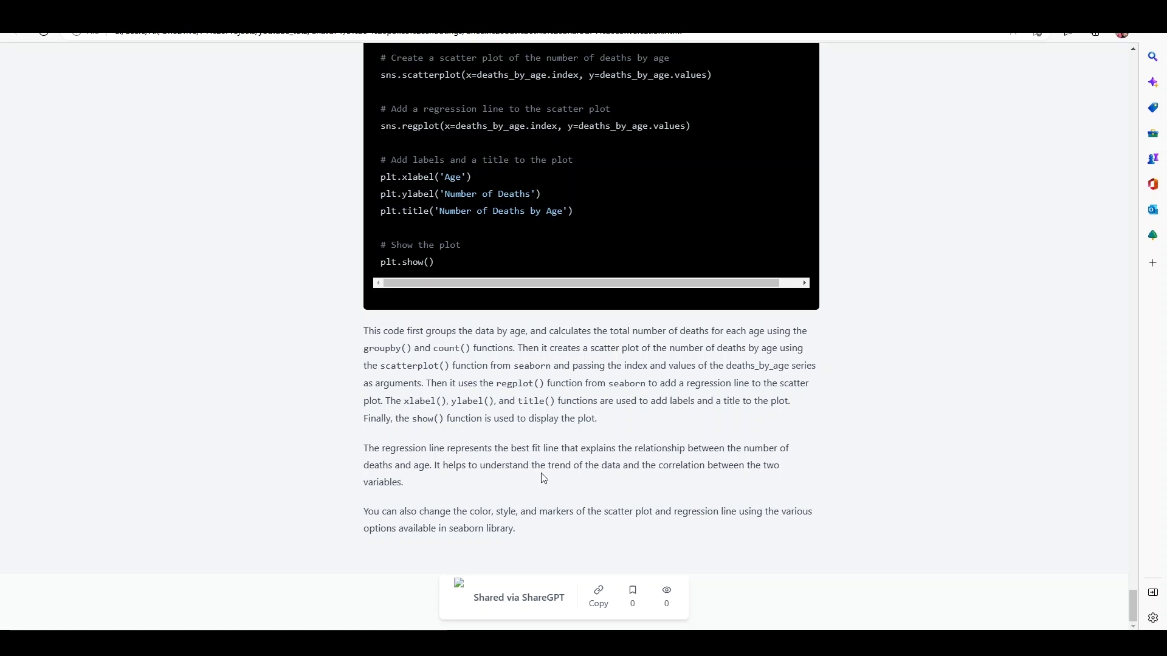
- Return to the notebook and compare the deaths-by-age regression plot with the earlier age histogram and yearly line chart
key(ctrl+Tab)
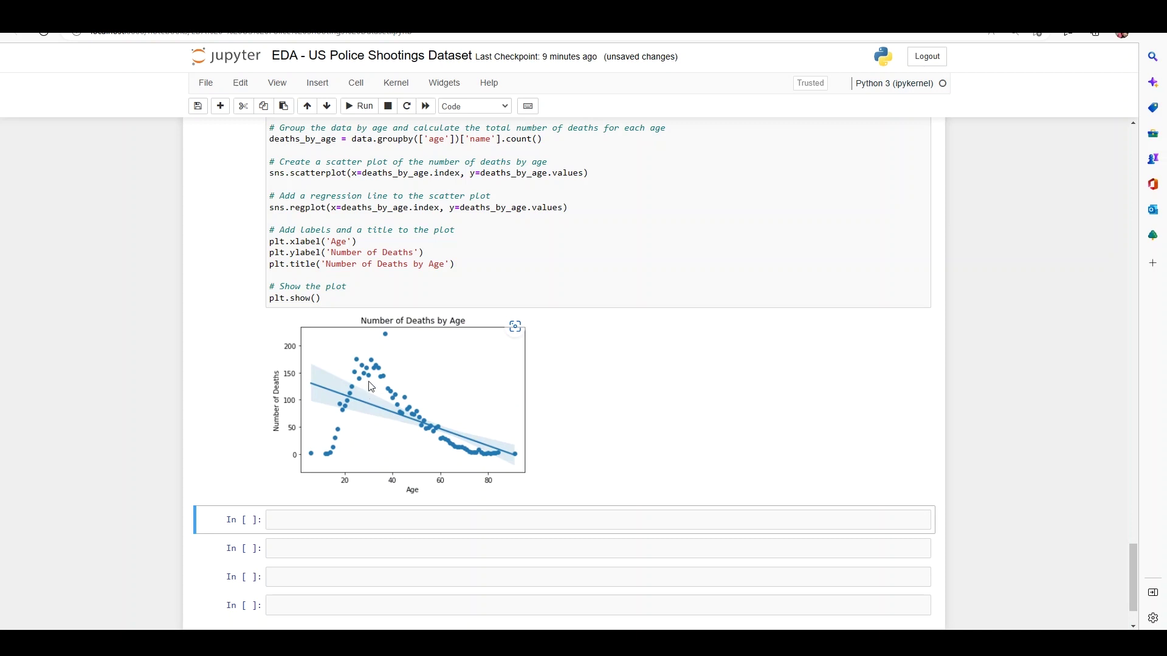
scroll(368, 370, up, 20)
scroll(371, 353, up, 6)
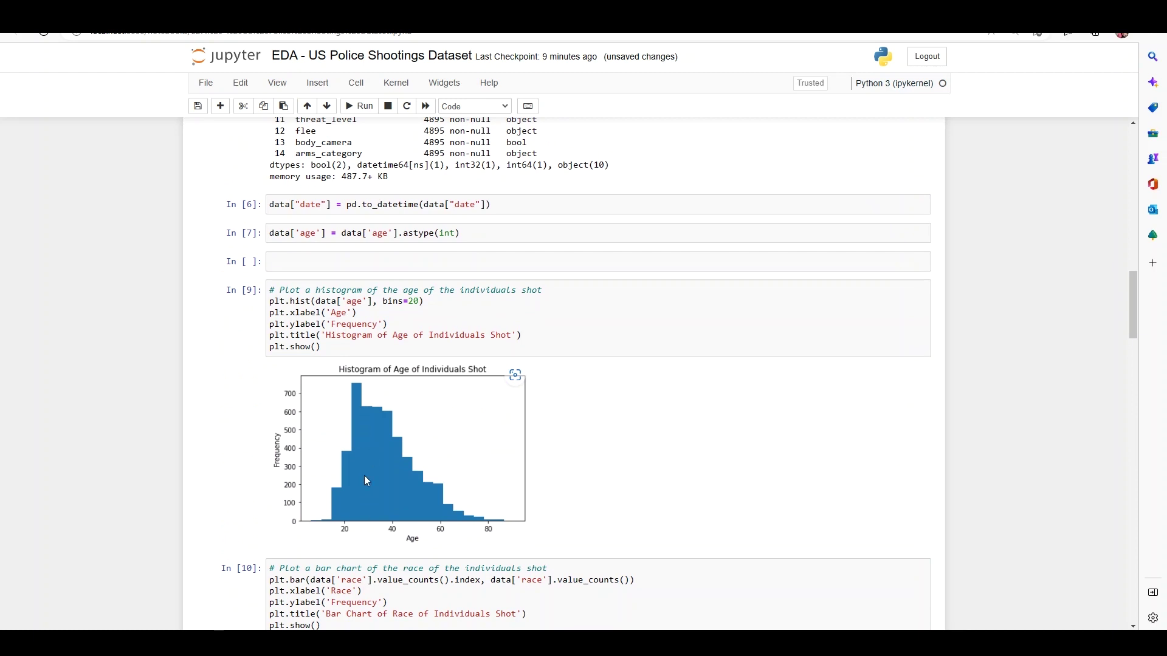
scroll(366, 519, down, 20)
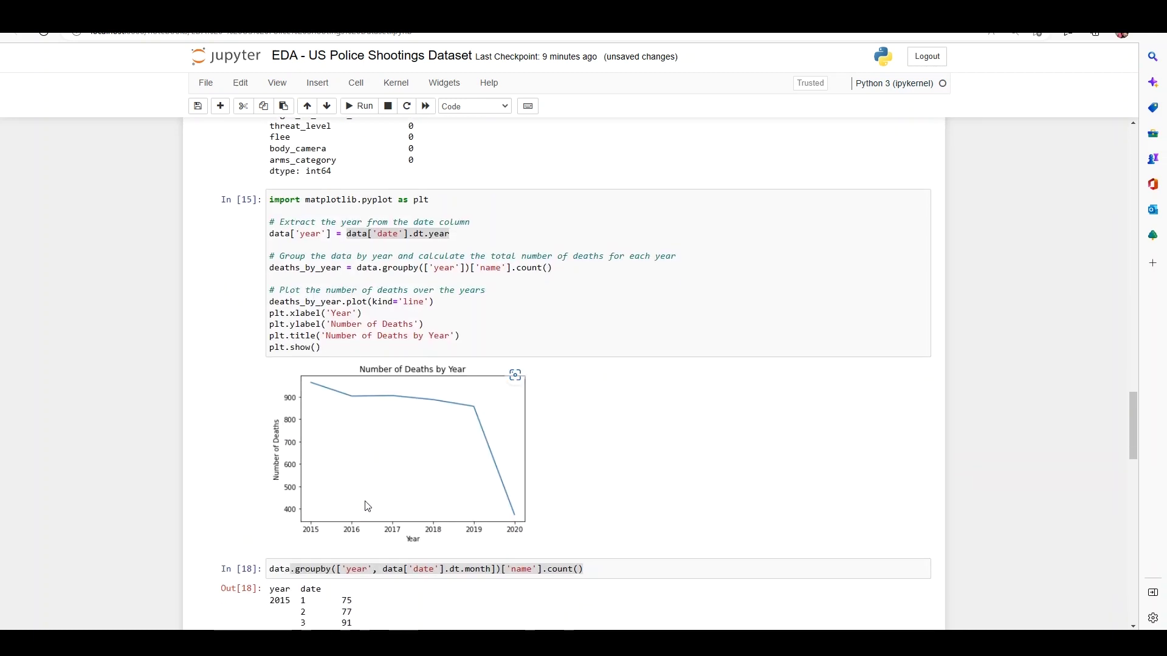
scroll(367, 495, down, 1)
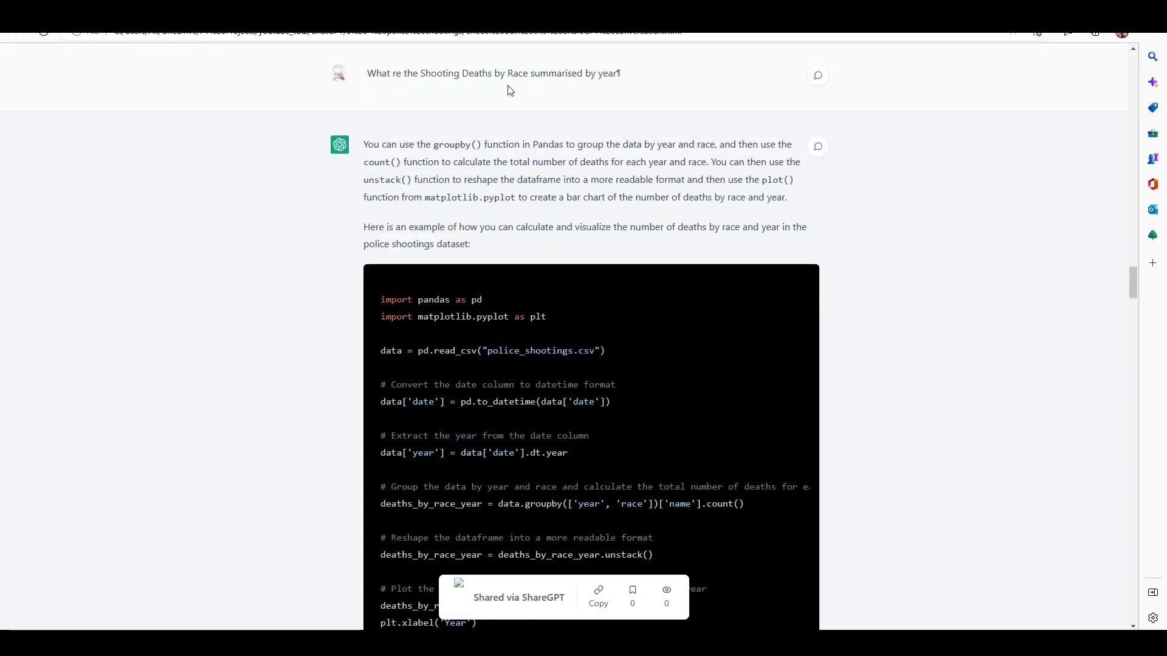
- Plot deaths by race and year with the ShareGPT stacked bar chart code, setting the legend location to 'upper right'
scroll(545, 79, down, 3)
drag(435, 514, 381, 306)
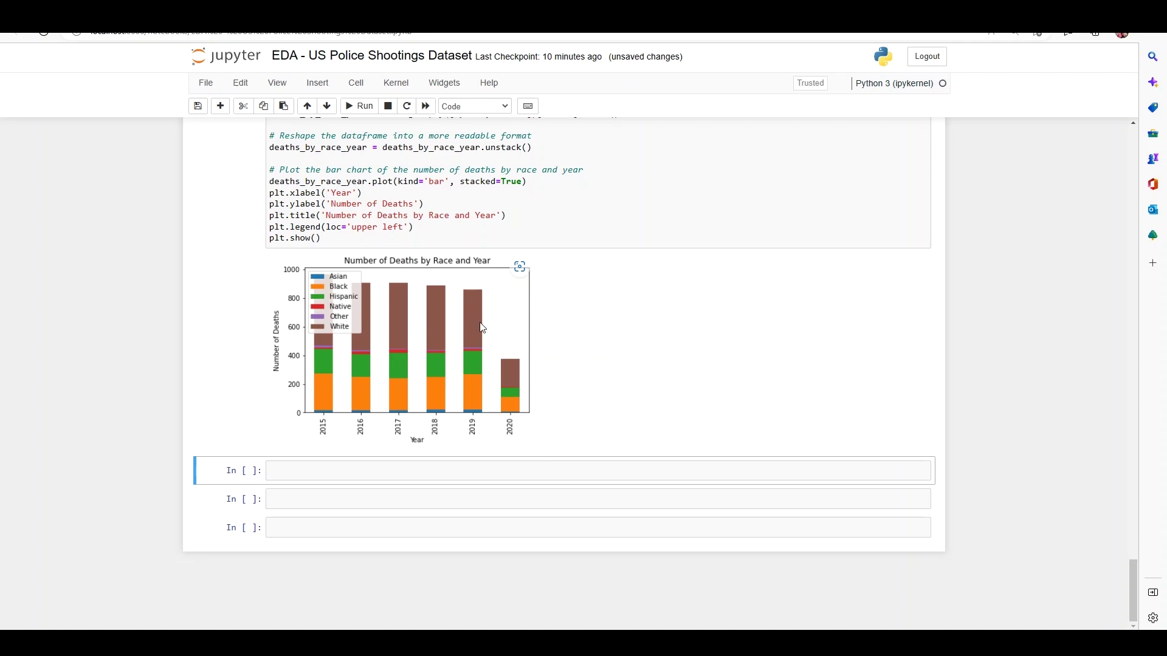
double_click(394, 228)
text(righ)
key(shift+Return)
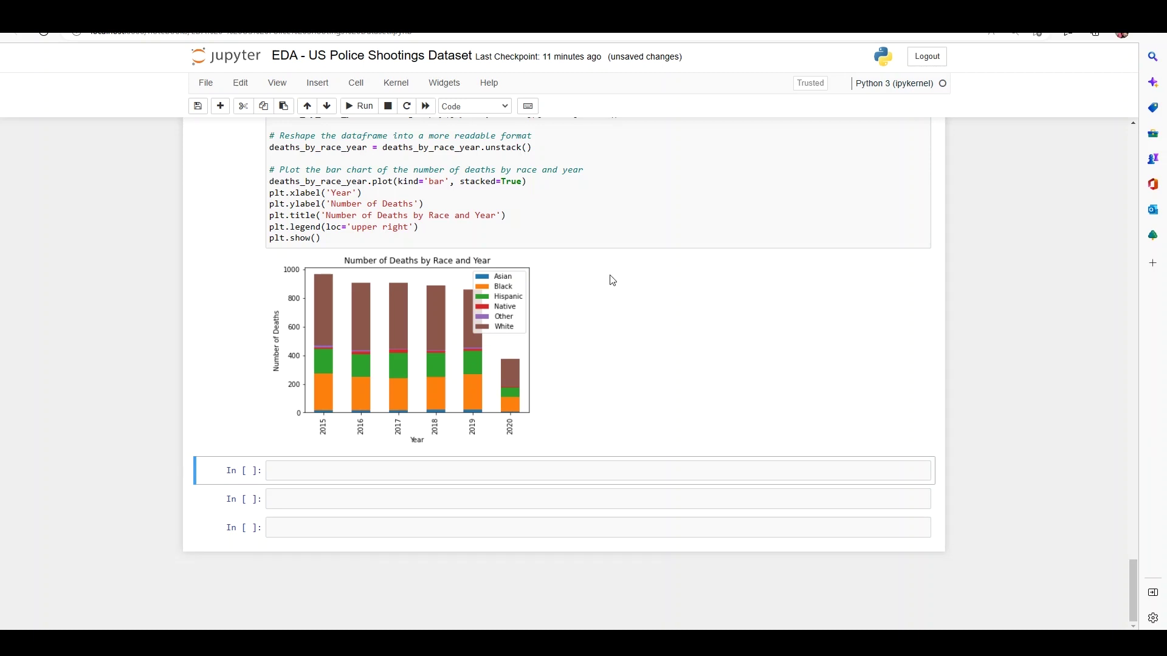
- Copy the data.groupby(['year', 'race'])['name'].count() expression from the race-and-year chart cell into the empty cell below it and run it
scroll(612, 280, up, 1)
drag(383, 190, 622, 195)
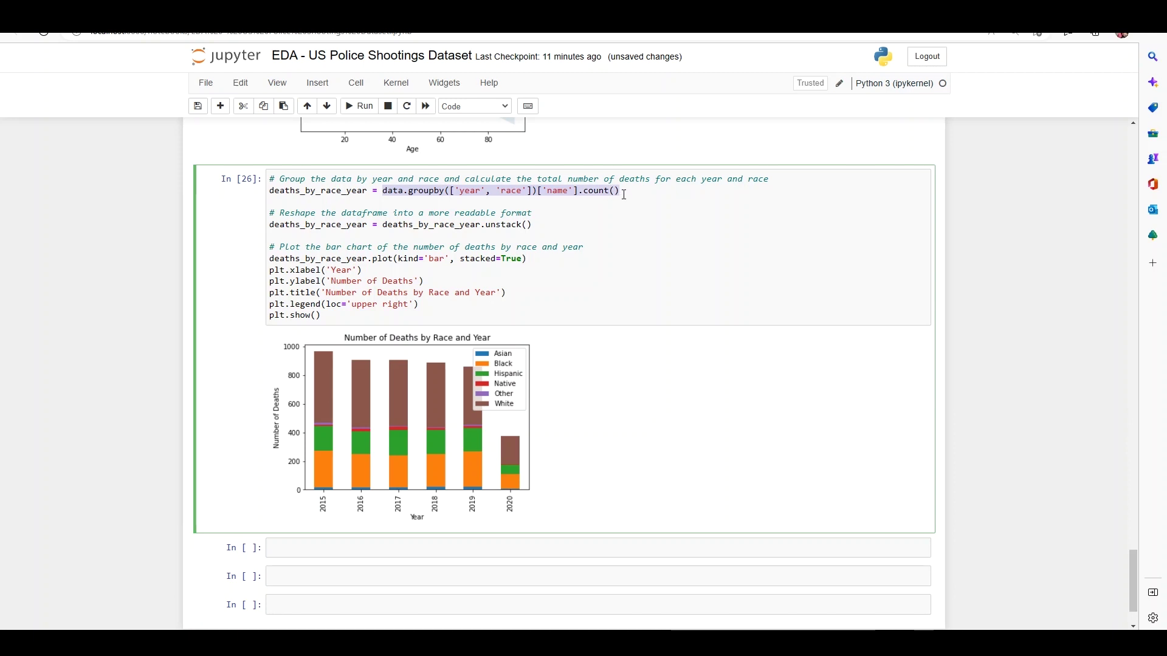
scroll(713, 322, down, 1)
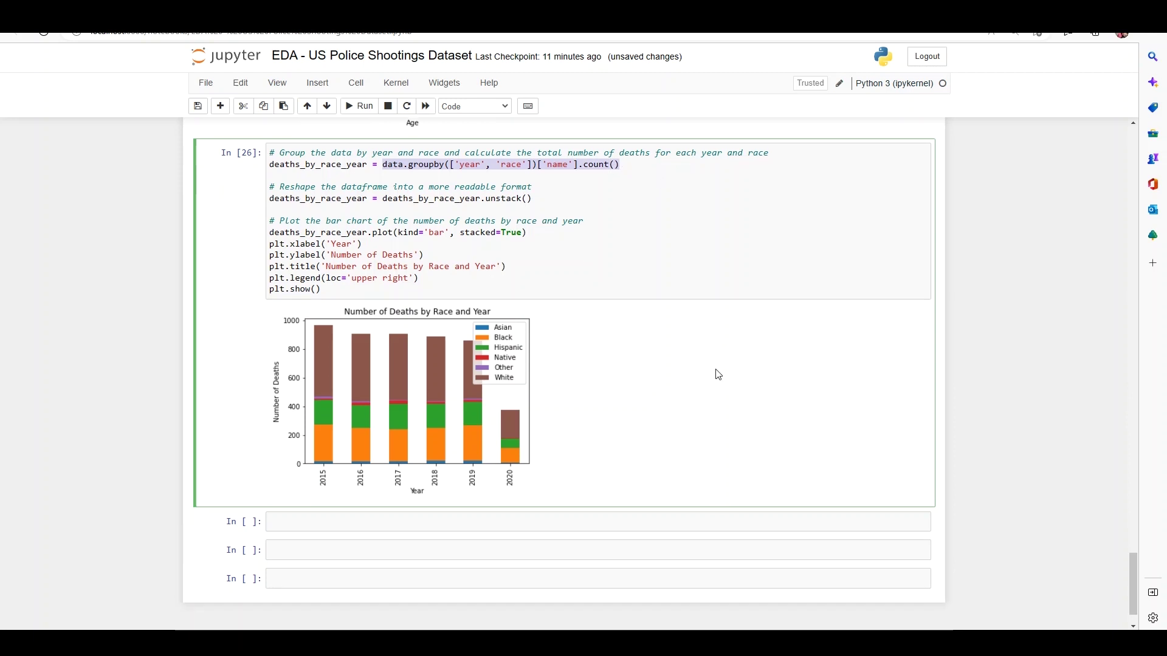
click(429, 464)
key(ctrl+v)
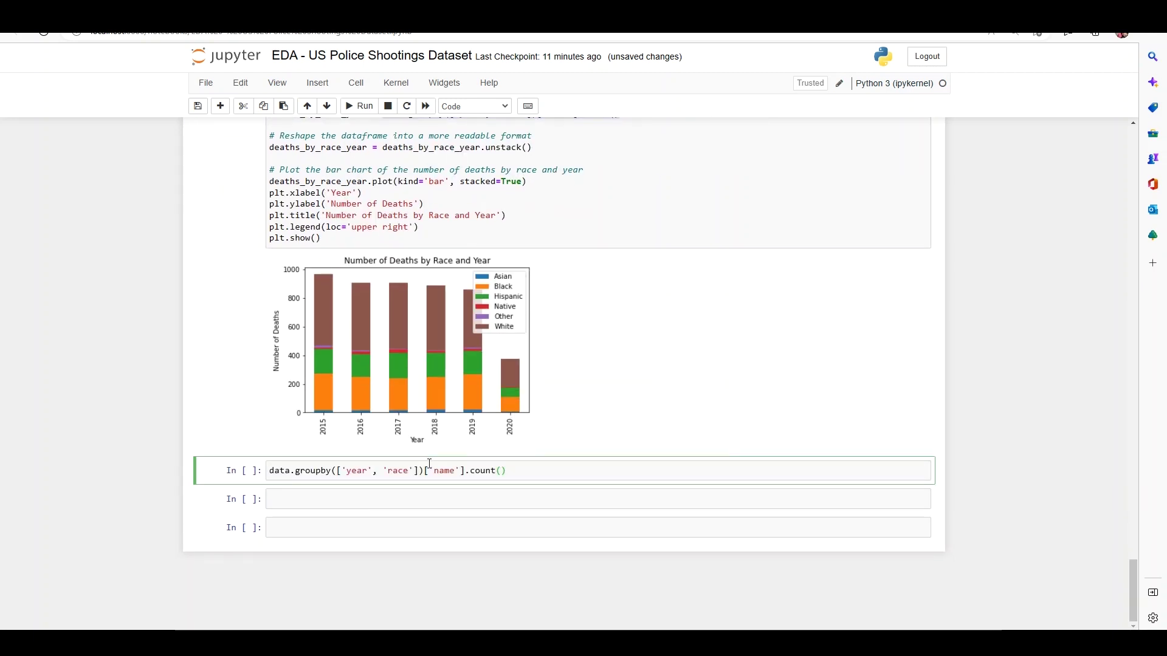
key(shift+Return)
- Append .unstack() to the year-and-race count expression and rerun the cell to show it as a table
scroll(435, 465, down, 2)
scroll(435, 465, down, 1)
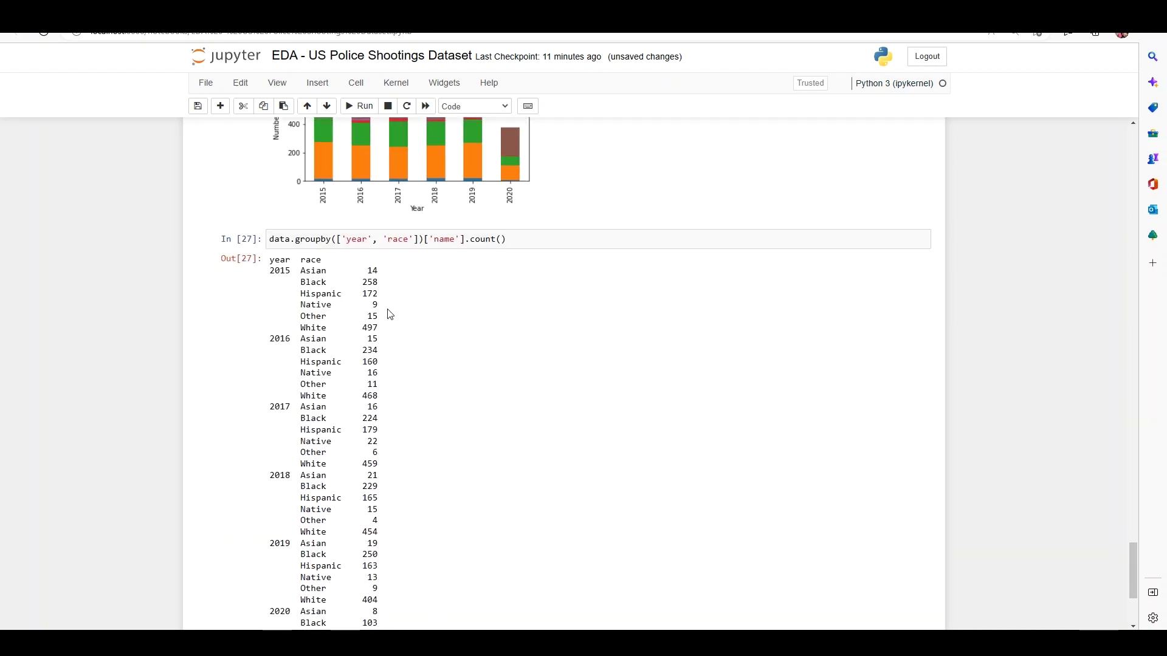
click(520, 242)
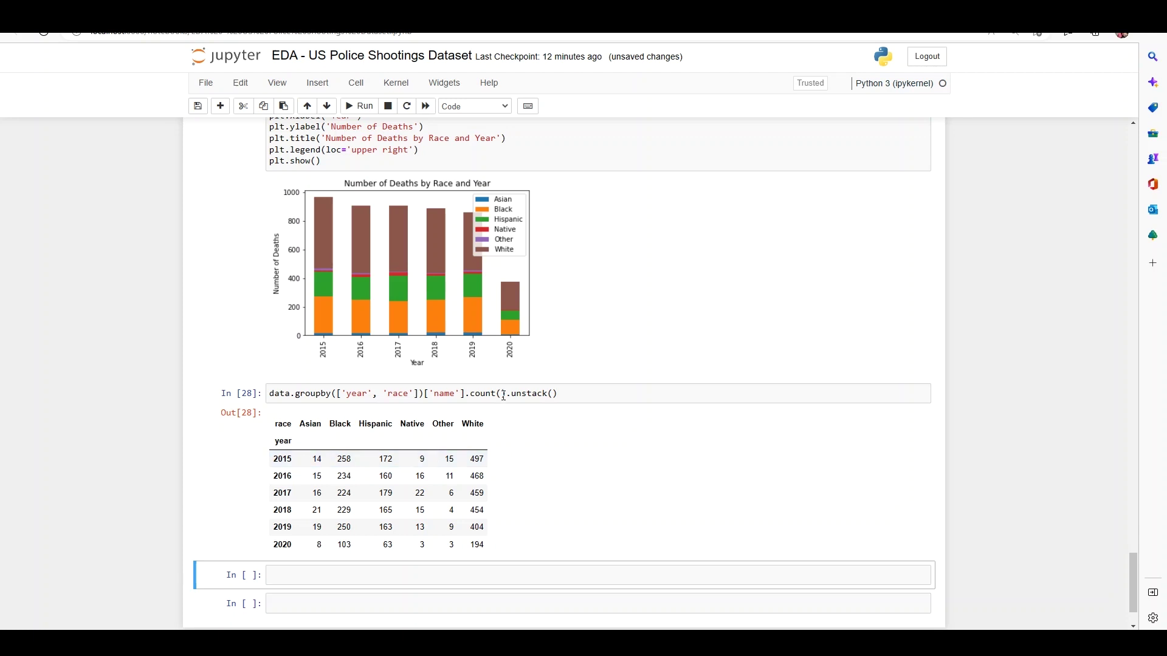
- Copy the Plotly choropleth code for statewise shootings from ShareGPT into the notebook, leaving out the pandas import and read_csv lines, and run it
scroll(470, 401, down, 2)
key(ctrl+Tab)
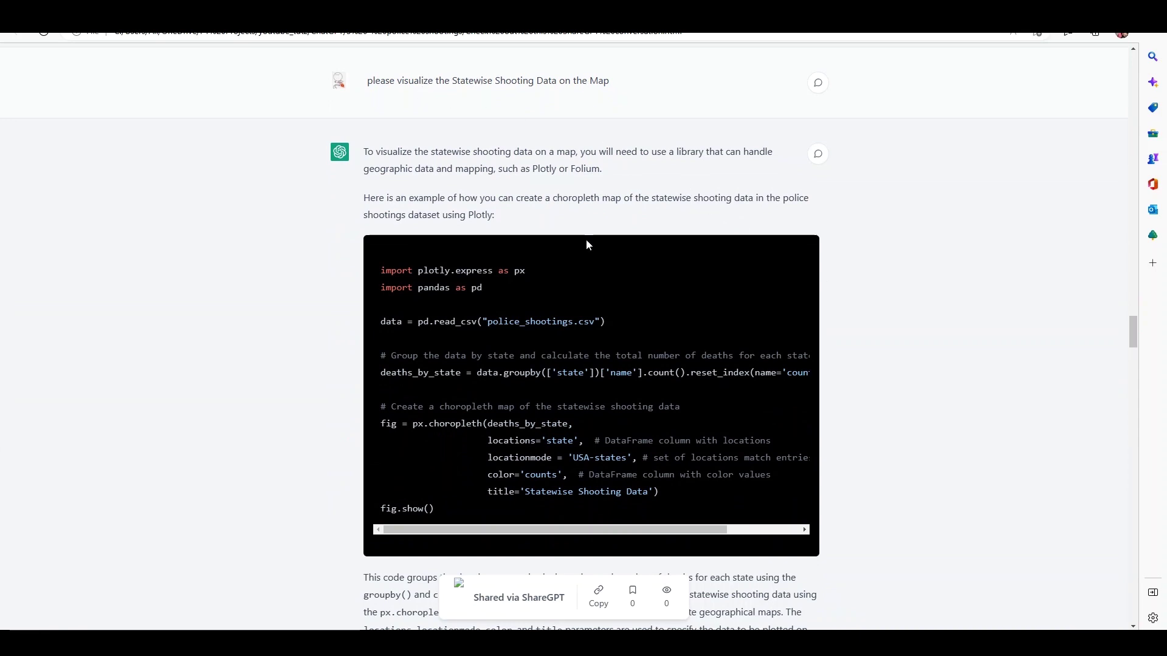
drag(435, 511, 381, 285)
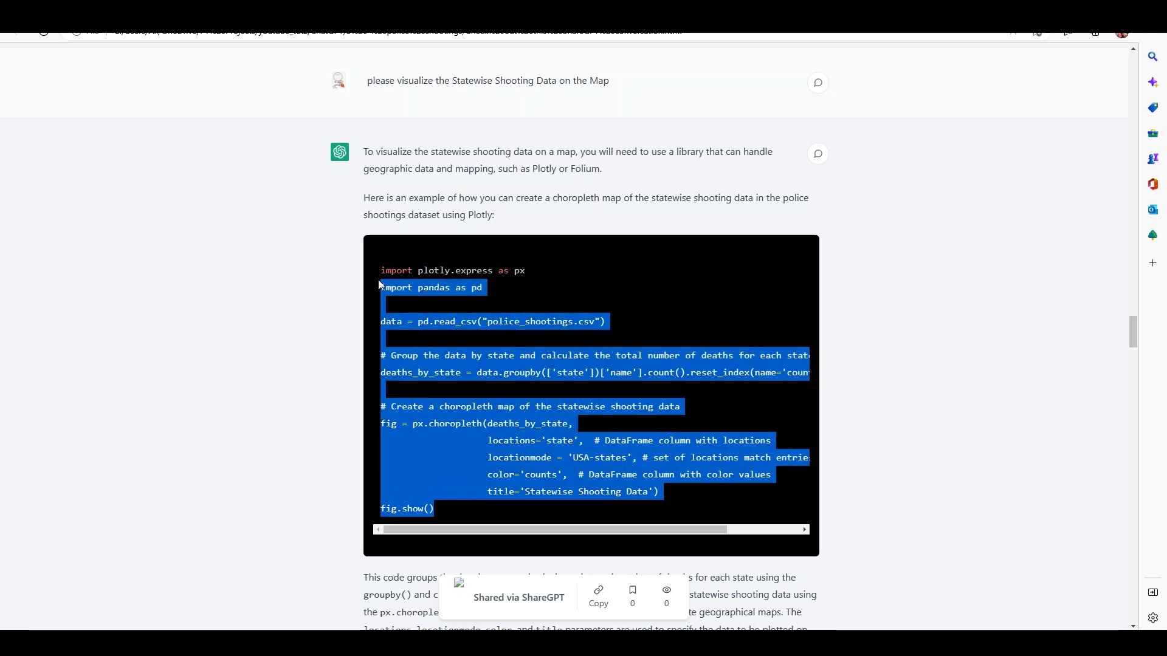
double_click(434, 288)
double_click(455, 322)
click(472, 338)
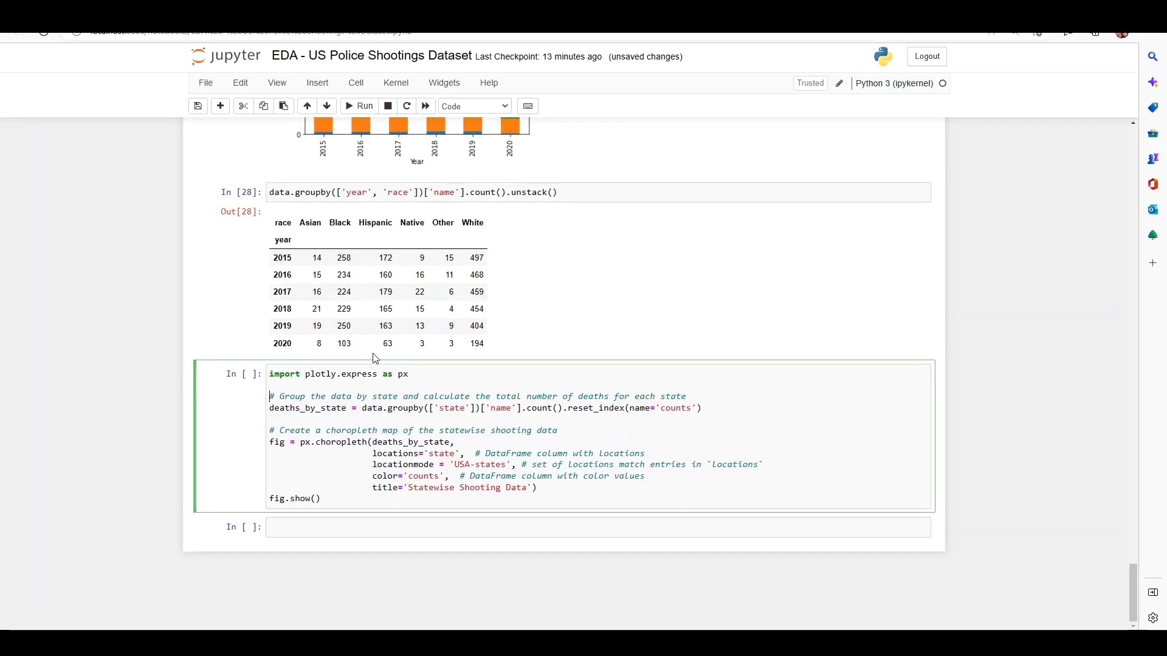
key(shift+Return)
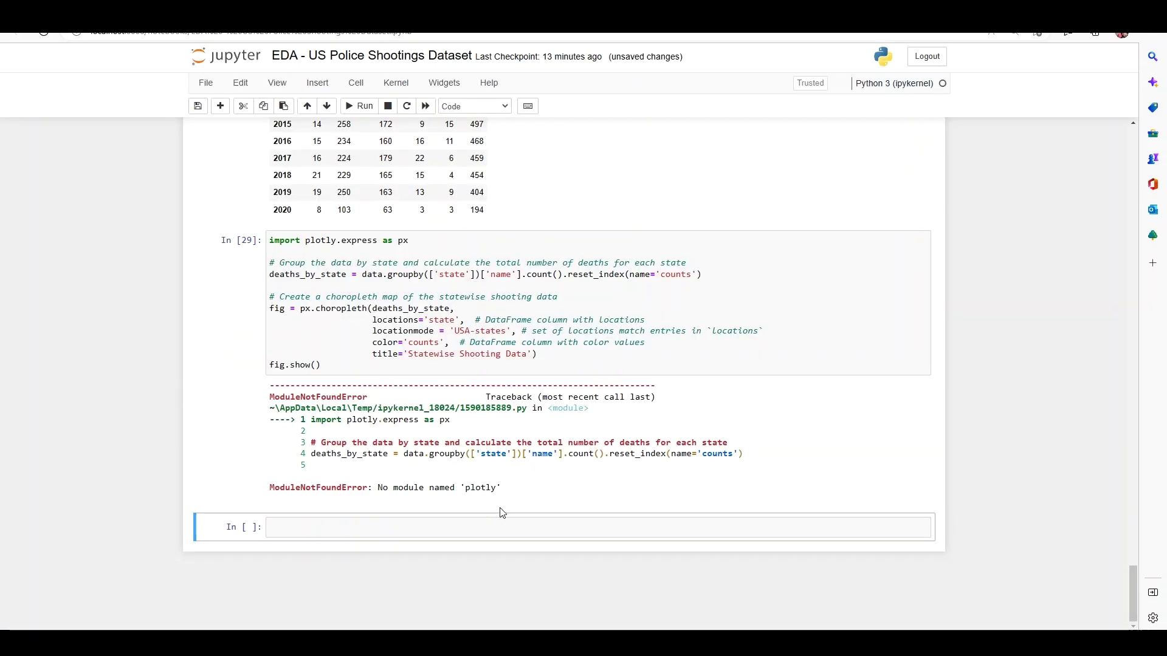
- Switch to Command Prompt and install the missing module with pip install plotly
double_click(481, 488)
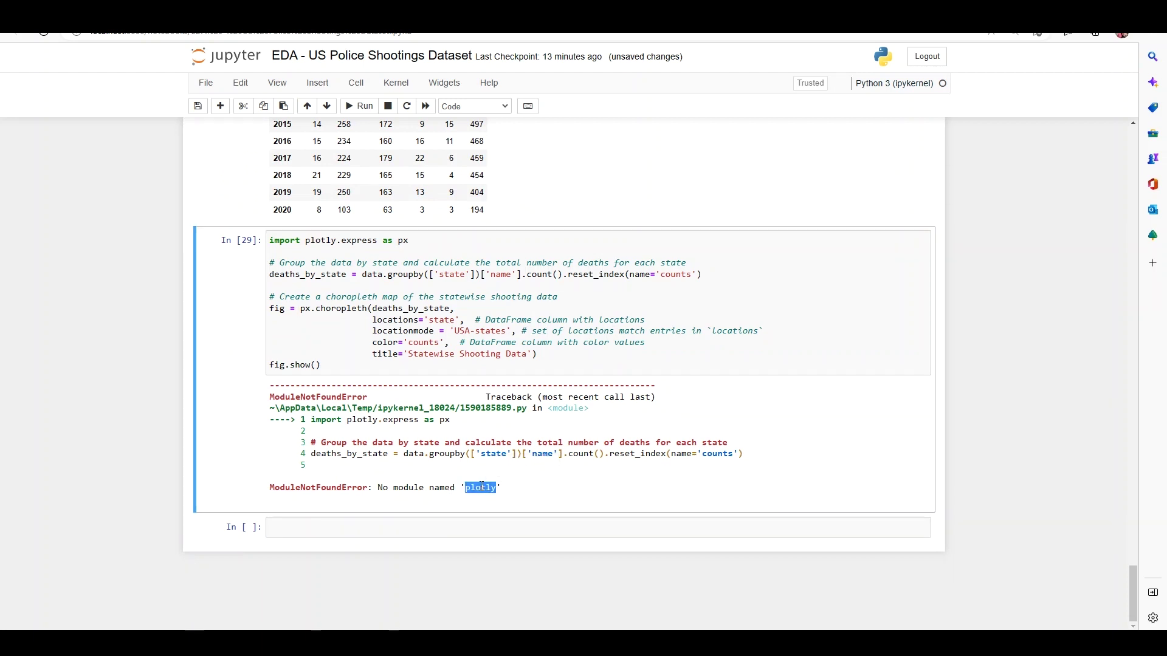
key(super)
text(cmd)
click(45, 292)
text(pip install)
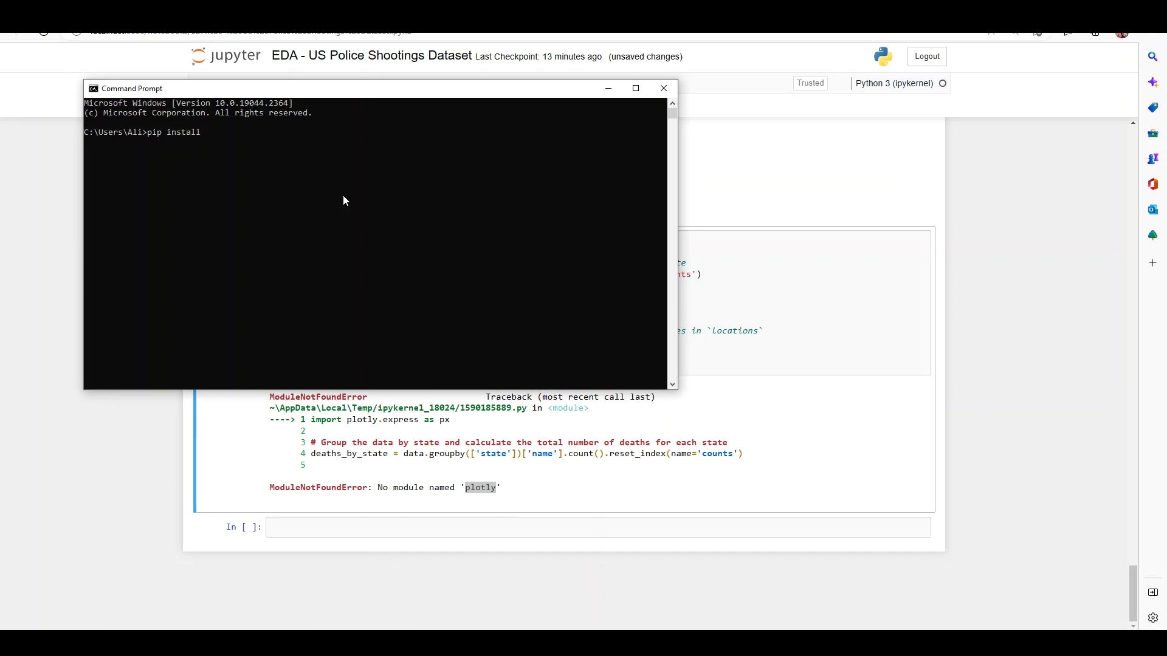
key(ctrl+v)
key(Return)
key(Return)
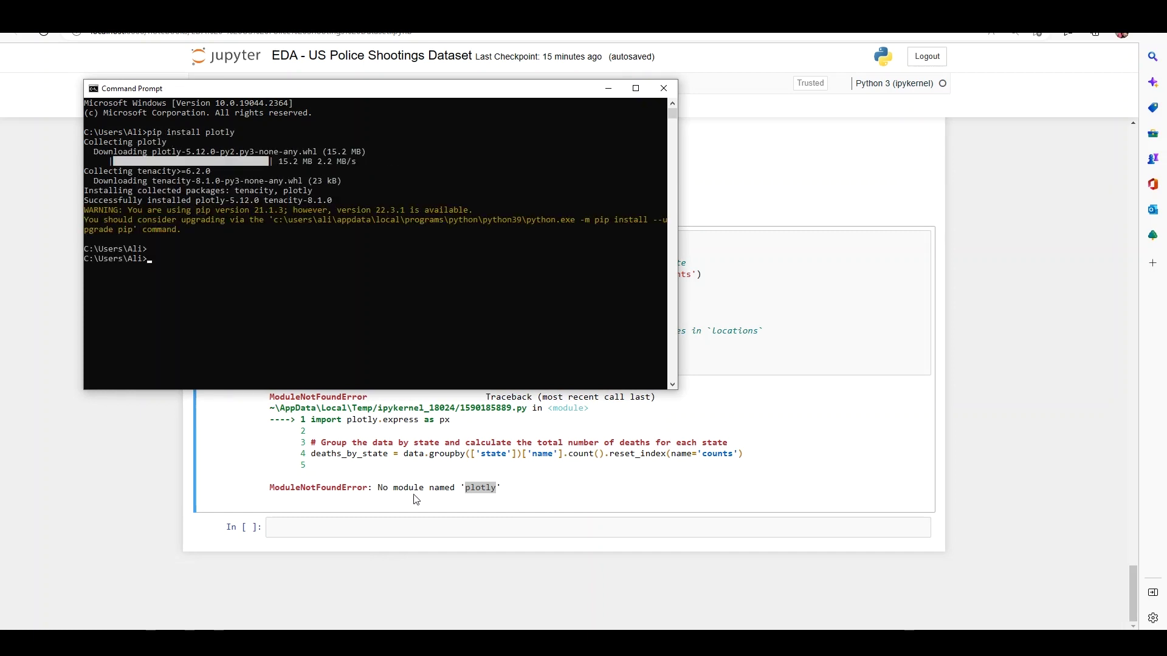
- Rerun the statewise choropleth cell in the Jupyter notebook and zoom and pan the map to the United States
click(723, 344)
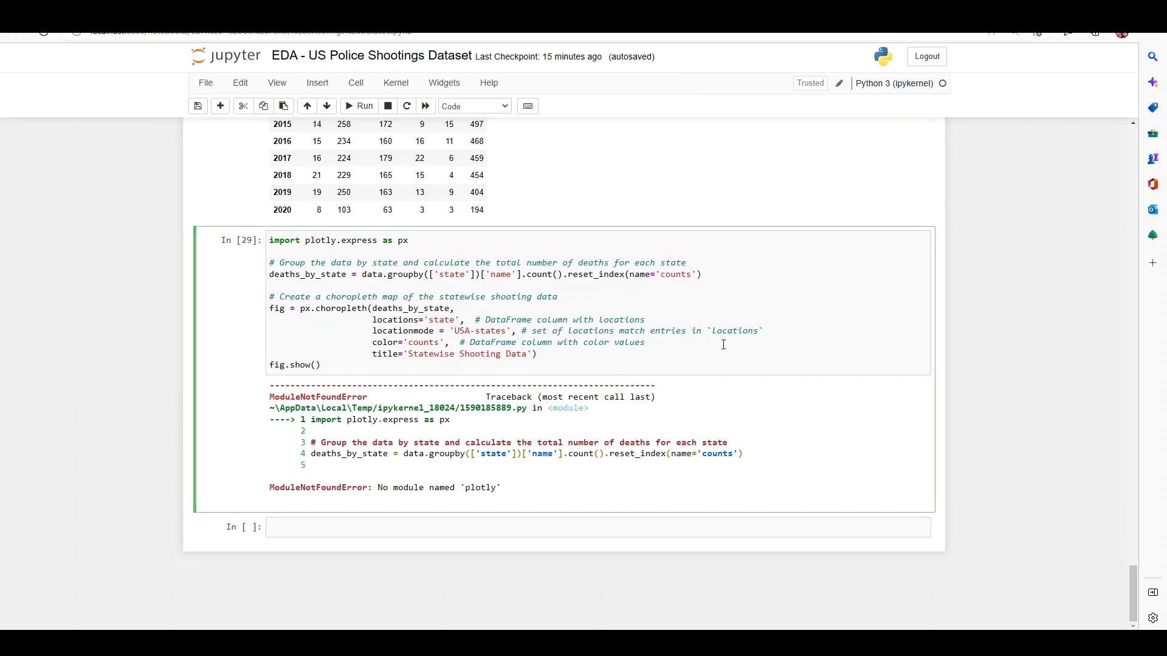
key(shift+Return)
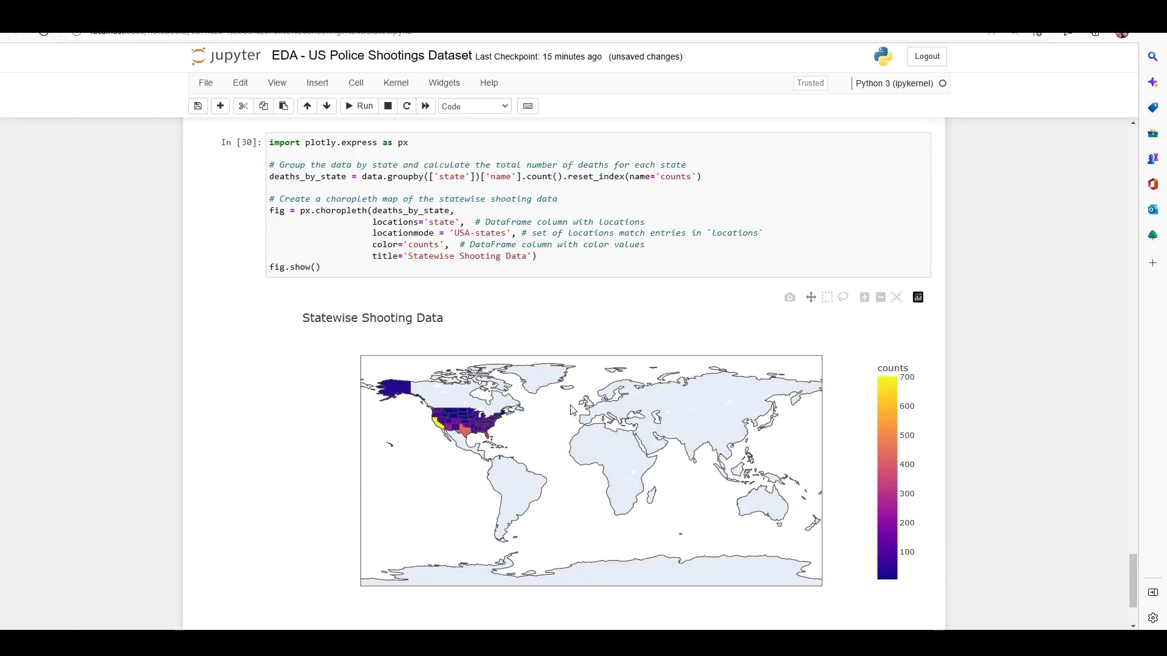
click(864, 297)
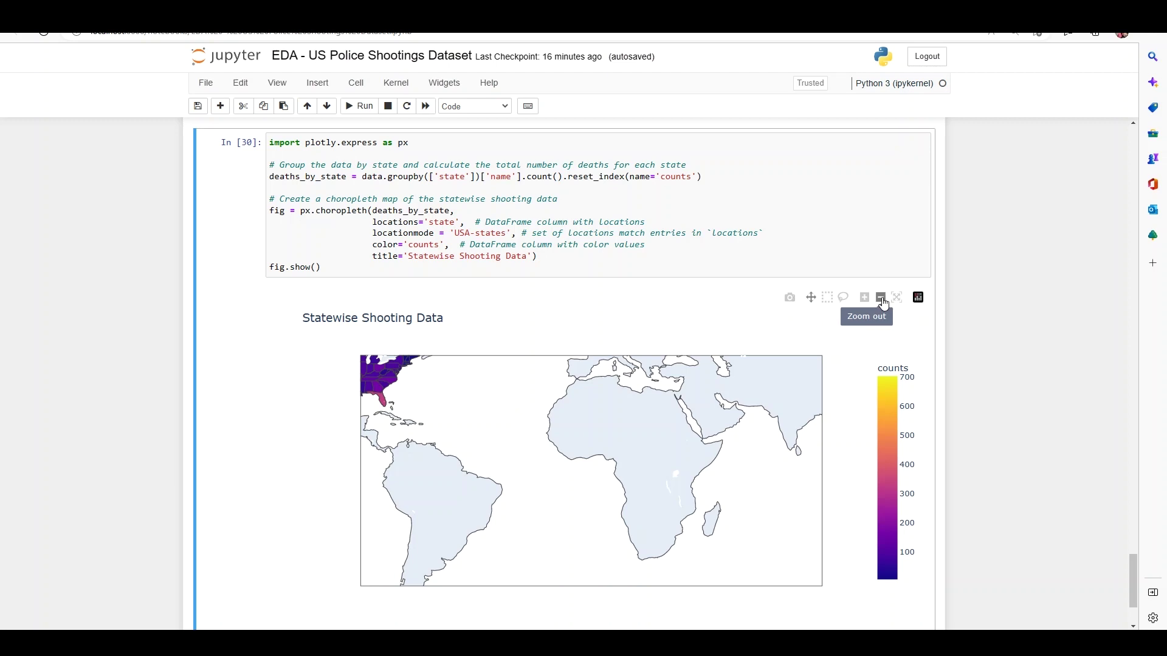
scroll(742, 526, up, 3)
drag(586, 428, 598, 389)
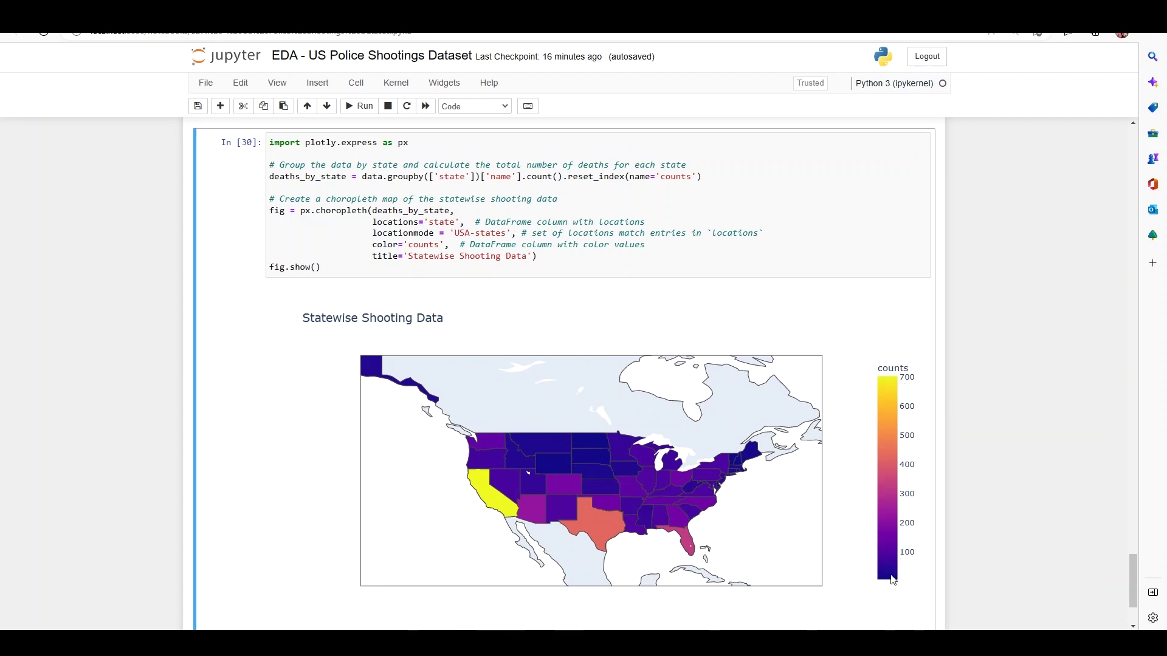
- Inspect the shooting counts of individual states such as California on the map, and review the choropleth code above it
mouse_move(500, 509)
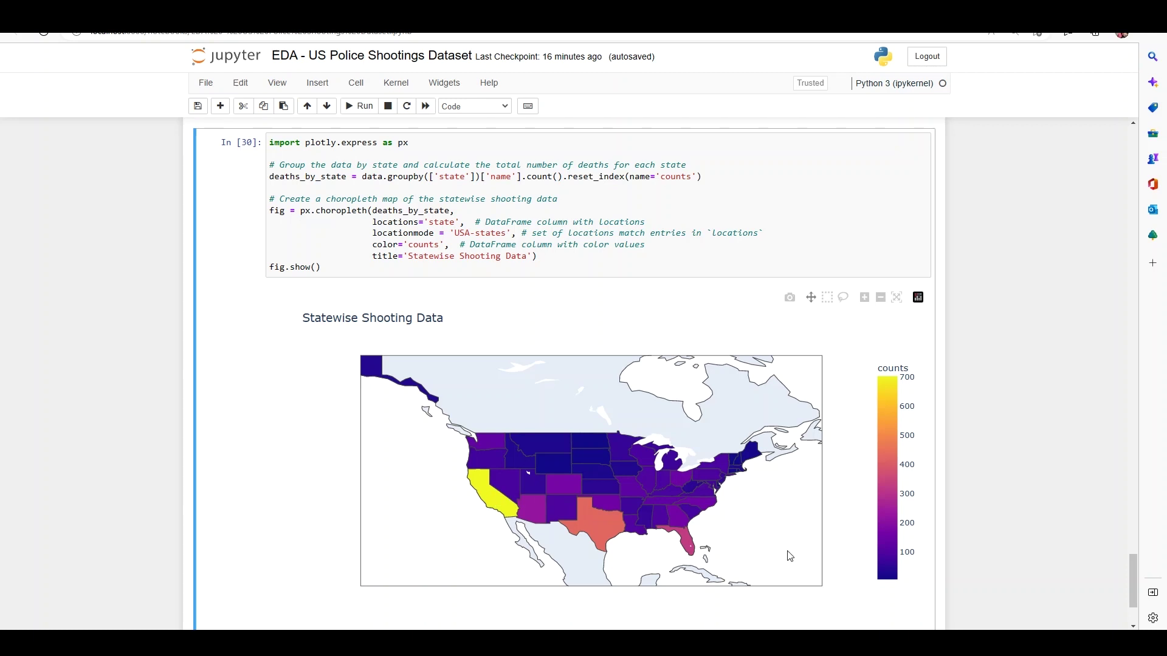
mouse_move(536, 439)
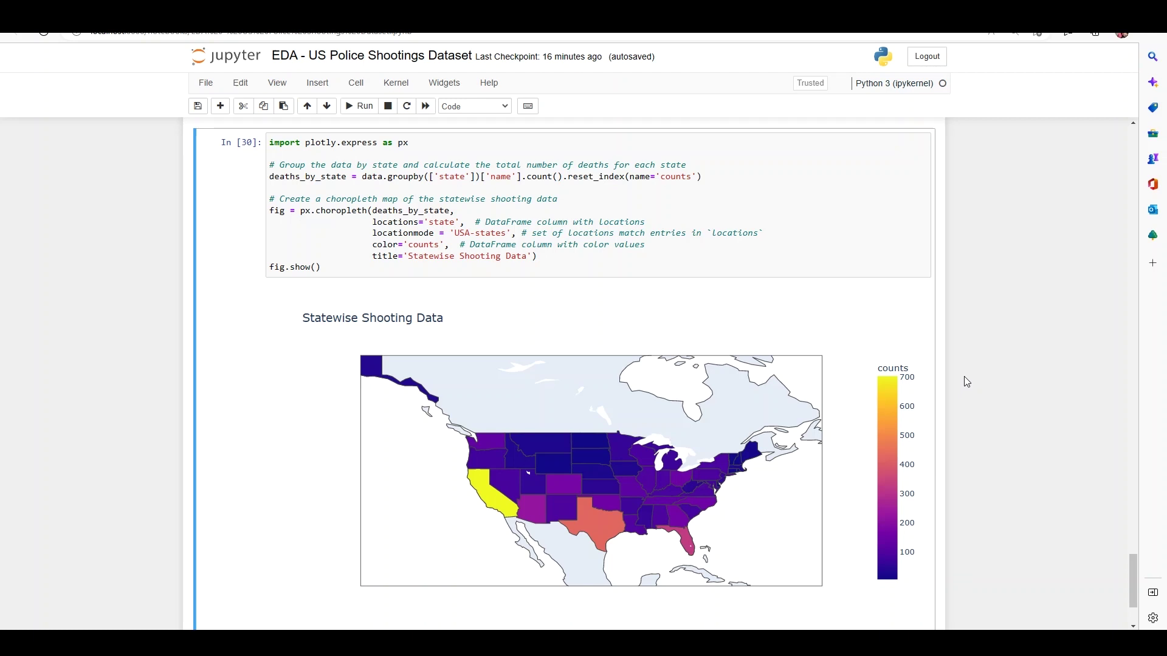
scroll(888, 341, up, 1)
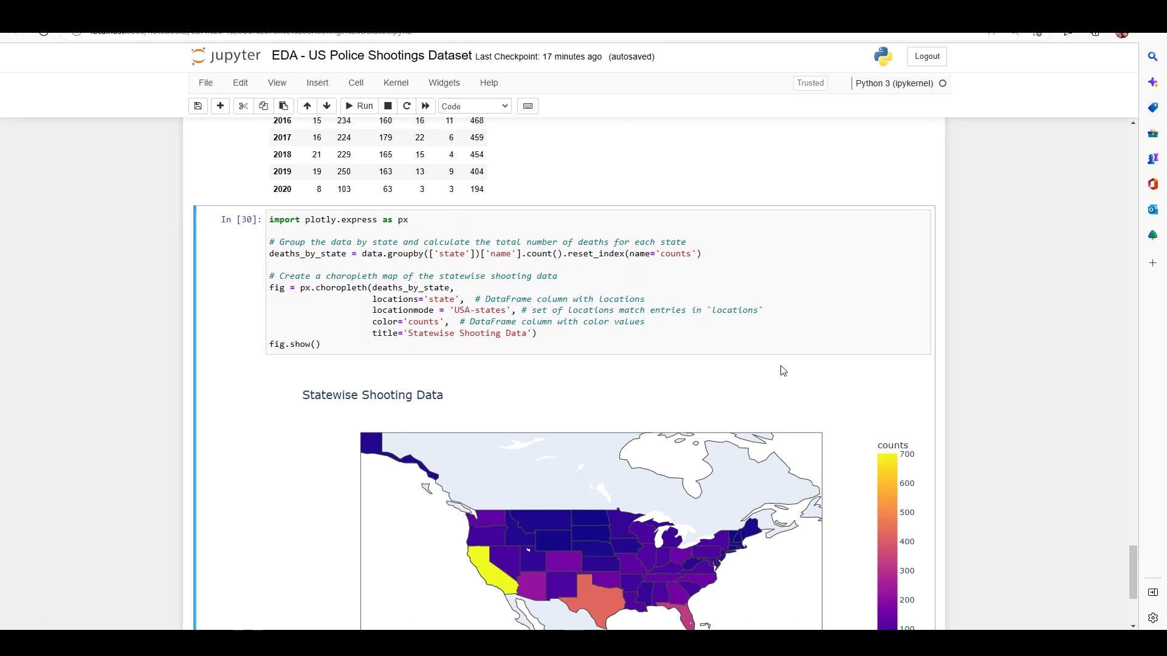
mouse_move(790, 387)
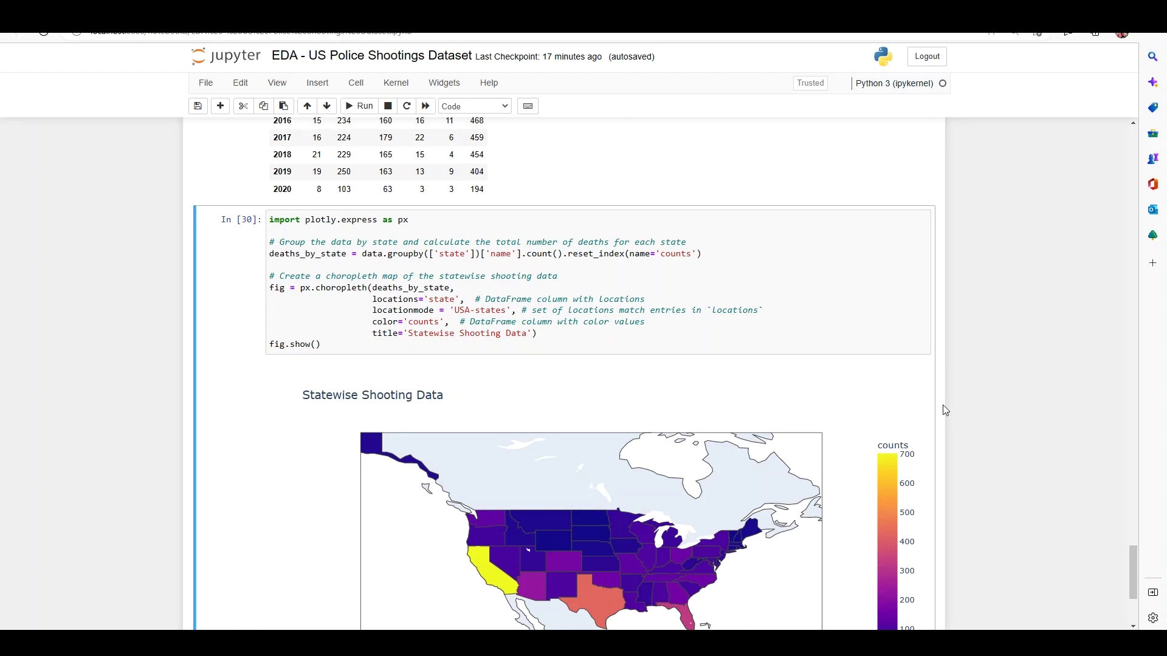